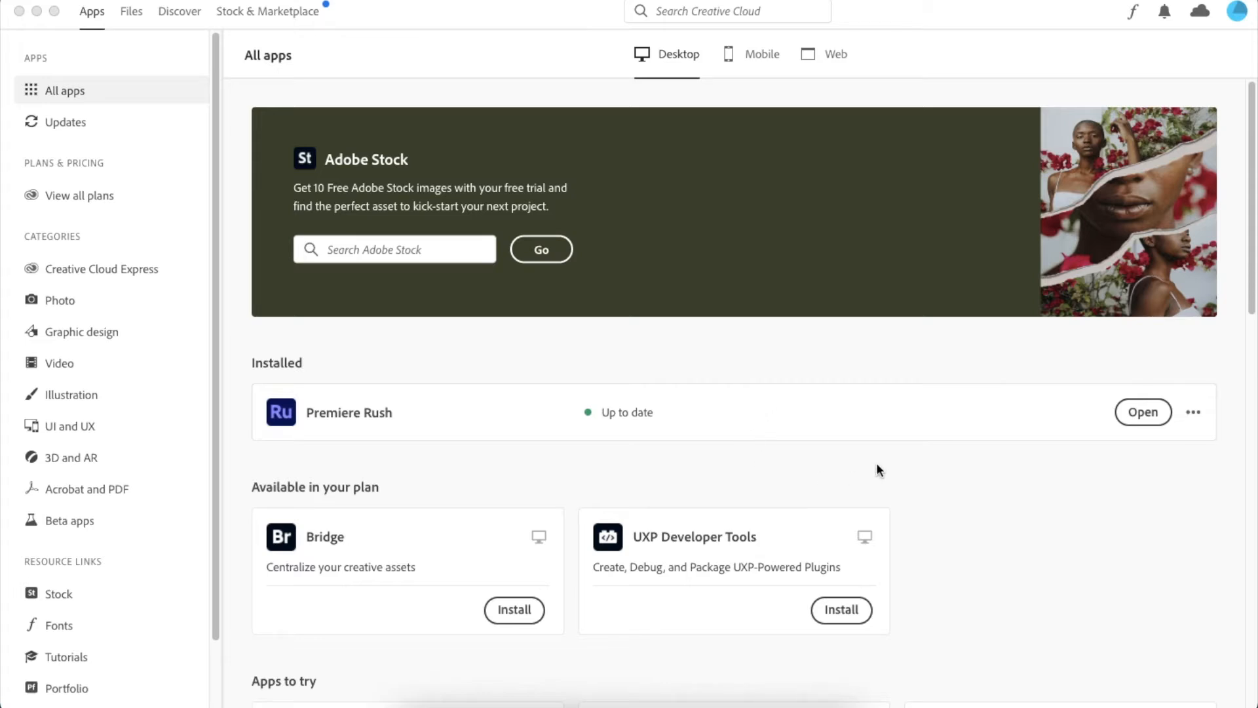
Open Premiere Rush and start a new project named Hiking
left_click(1142, 414)
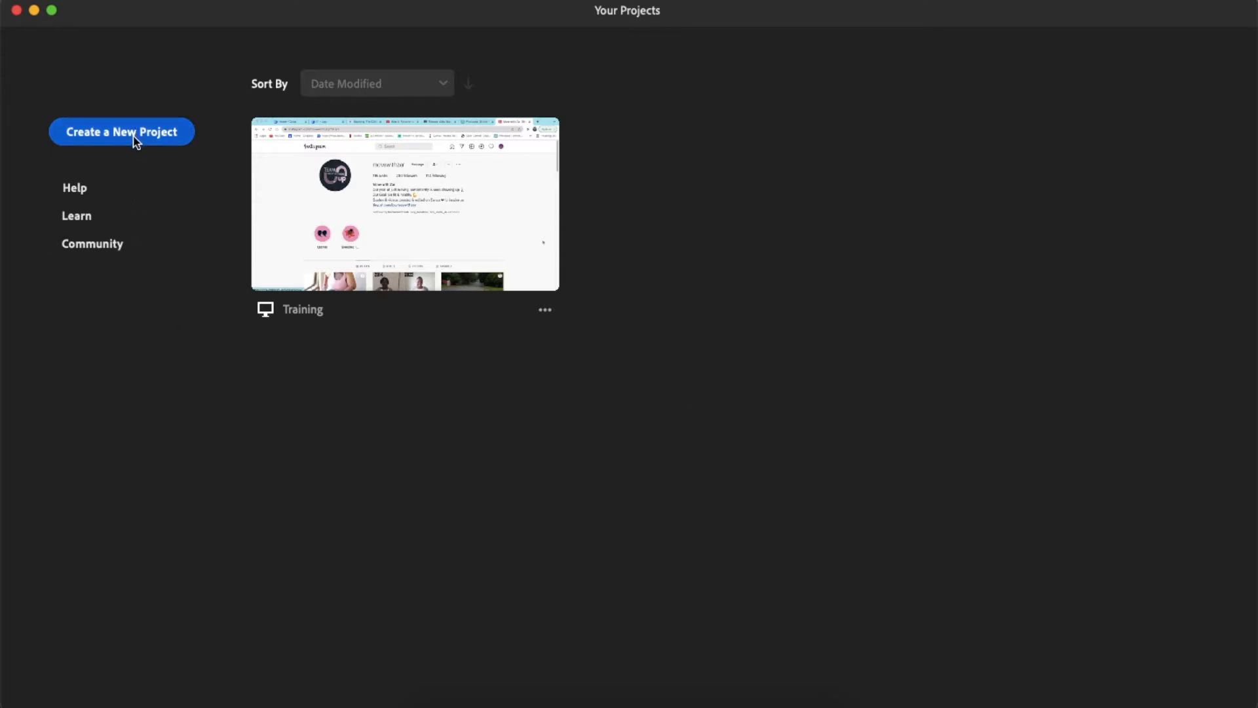
left_click(157, 1)
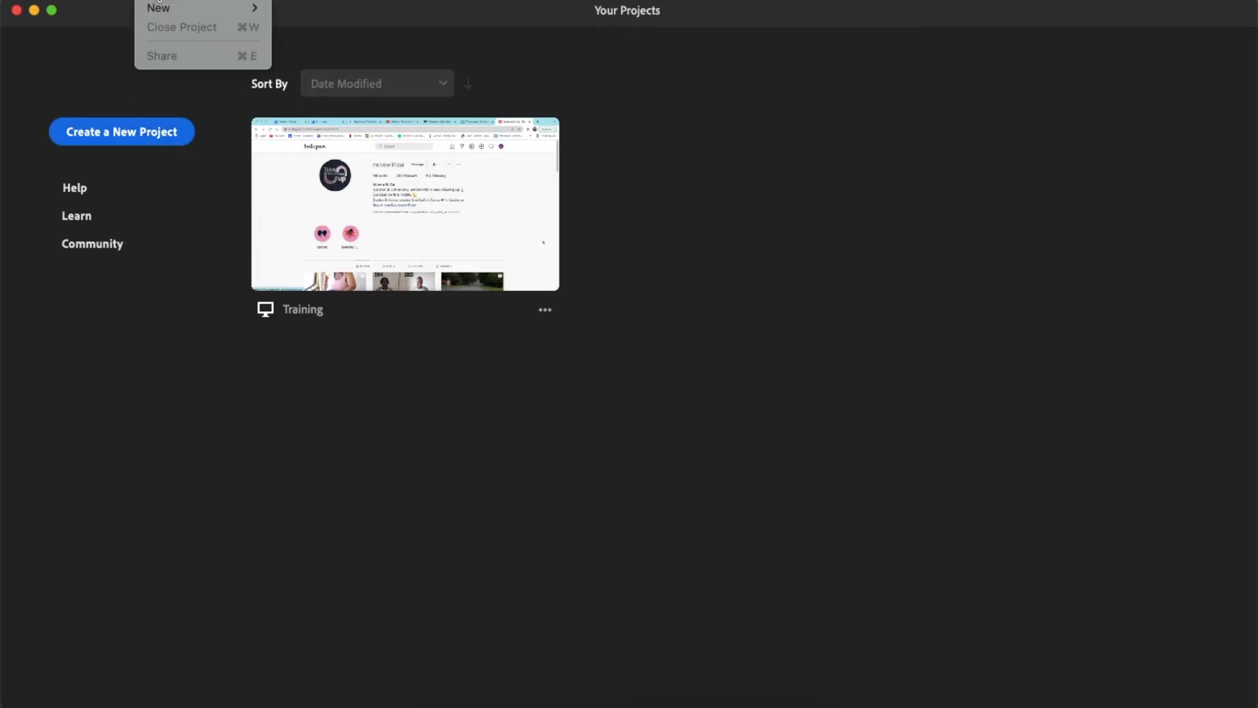
mouse_move(159, 8)
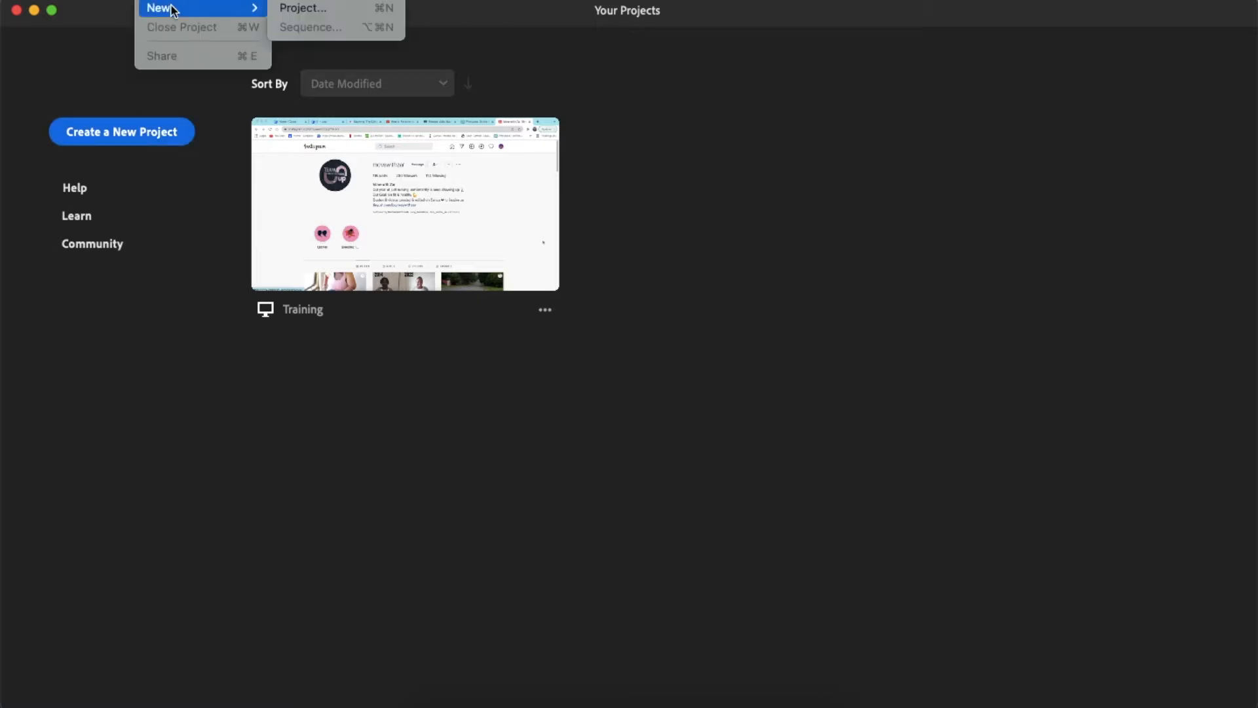
left_click(302, 10)
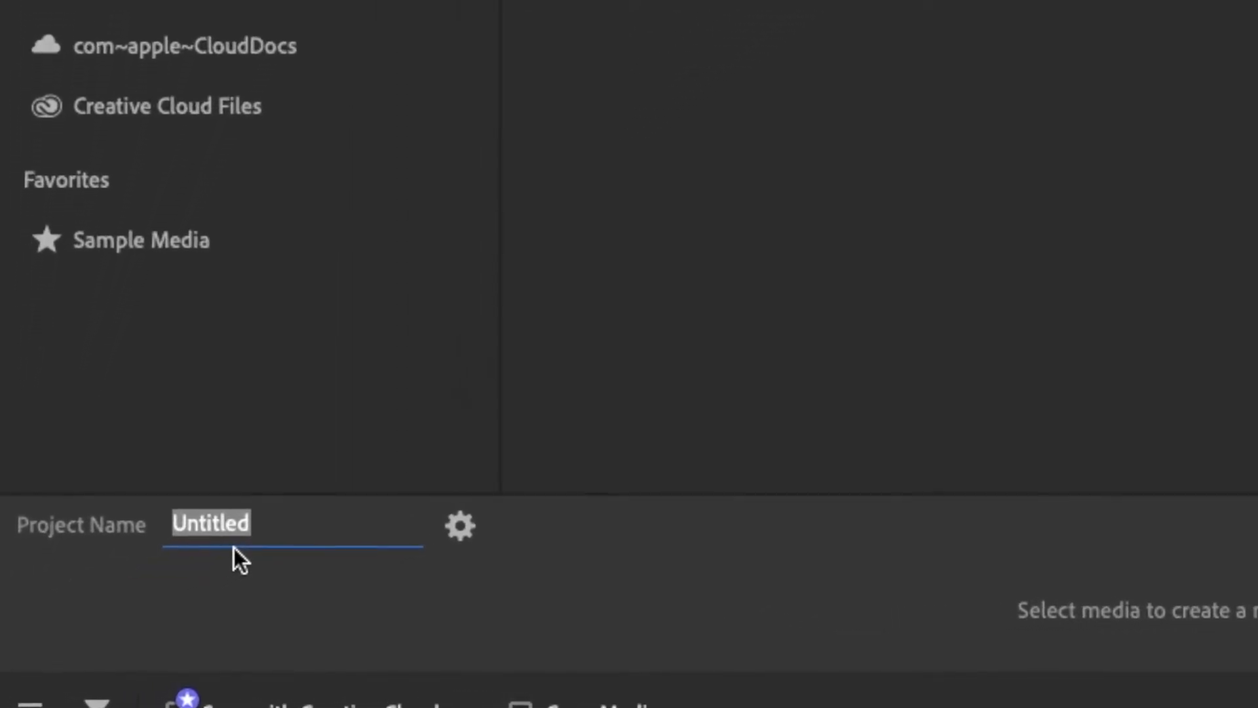
type("Hiking")
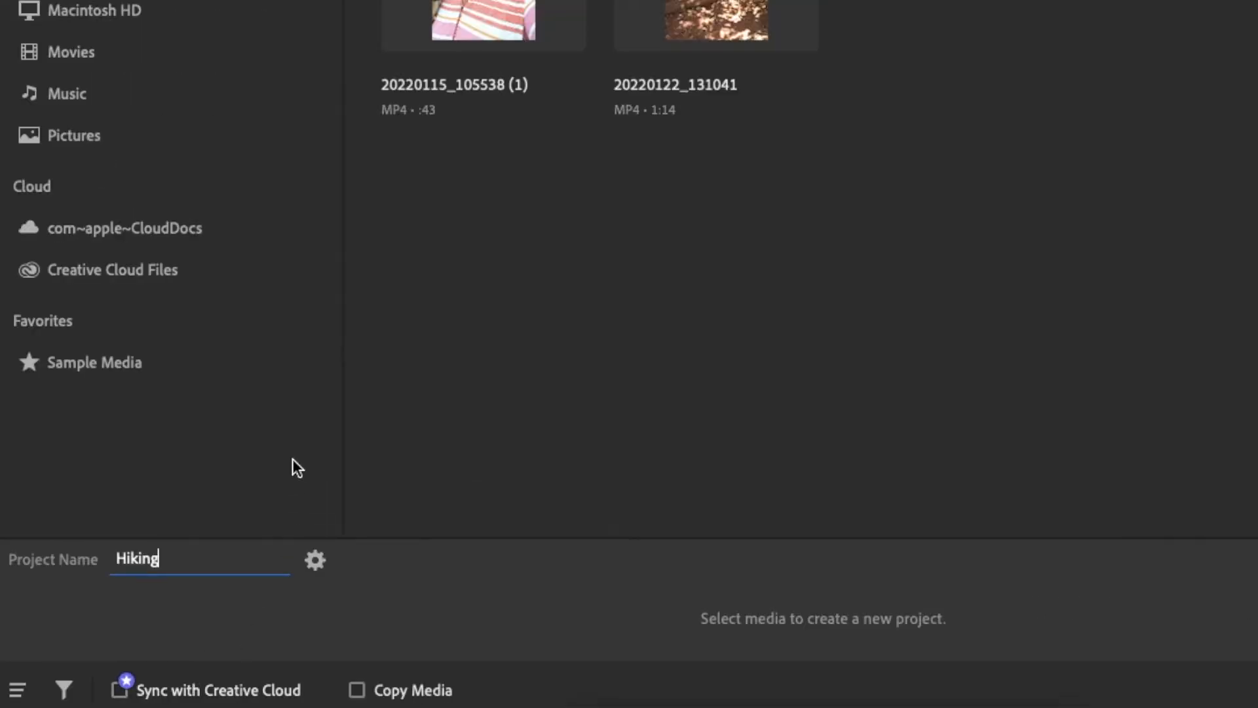
Set the project's aspect ratio to 9:16 in the project setup
left_click(314, 560)
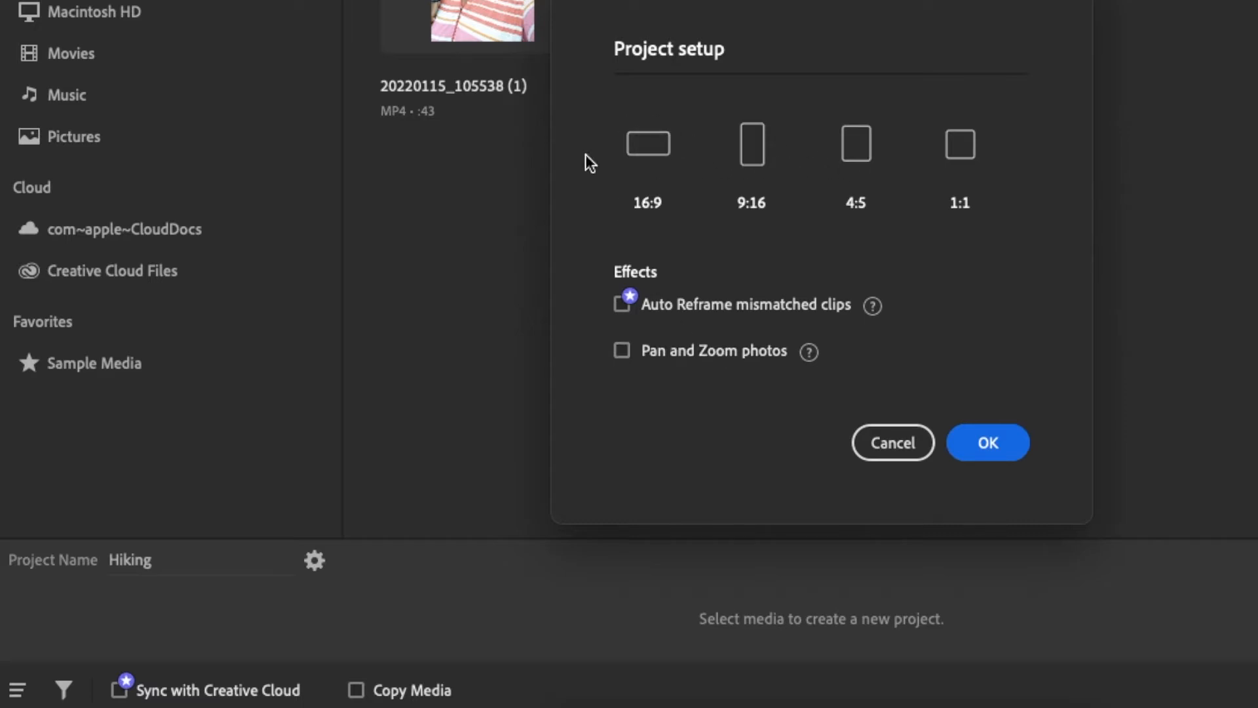
left_click(754, 147)
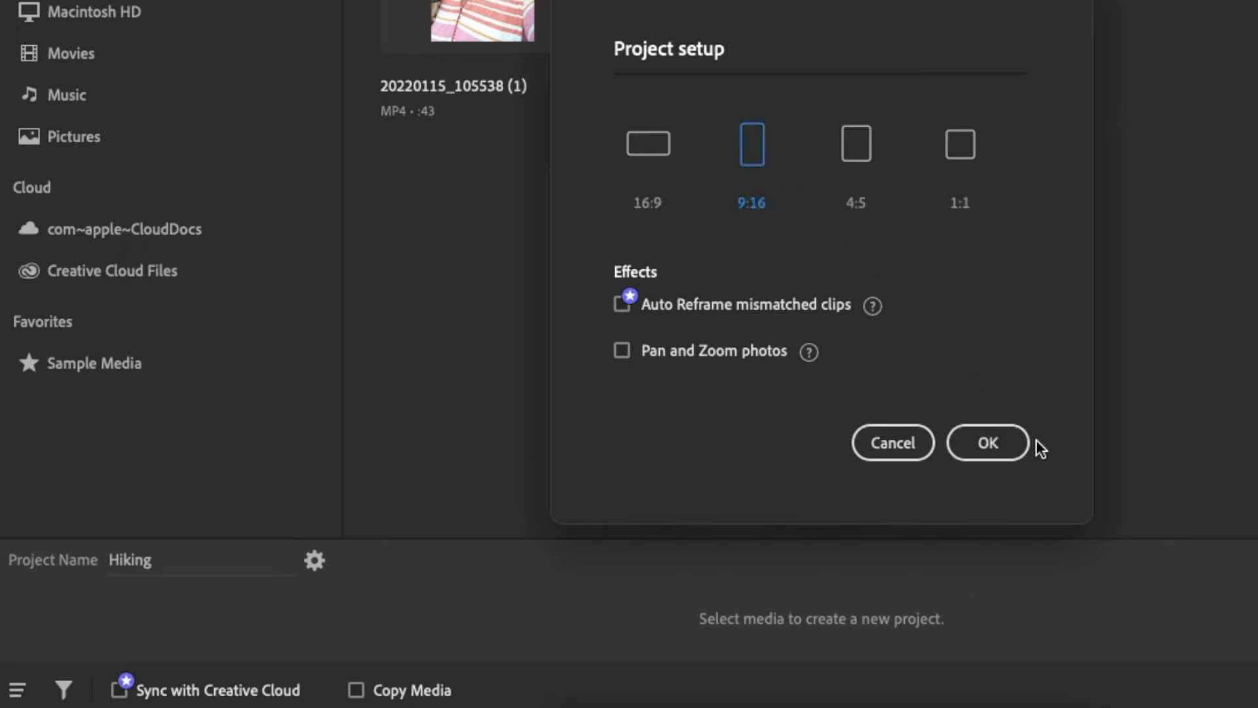
left_click(1002, 444)
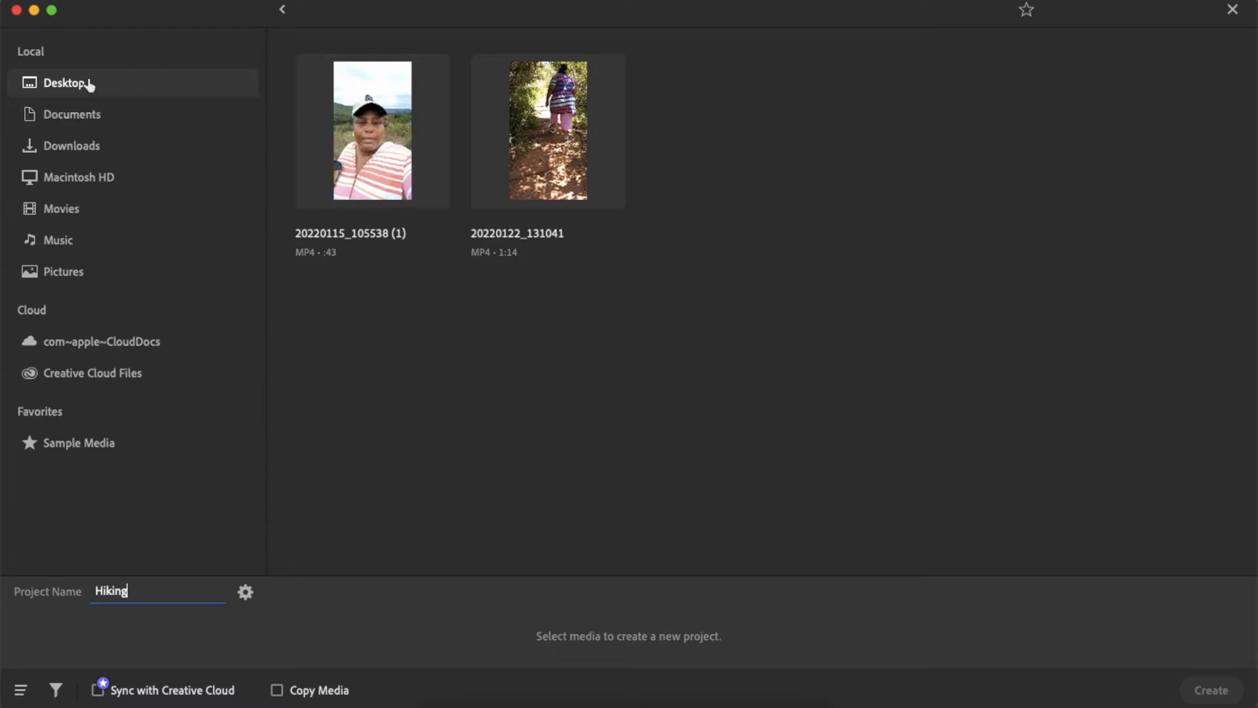
Browse to the Premiere Rush Videos folder on the Desktop as the media source
left_click(74, 183)
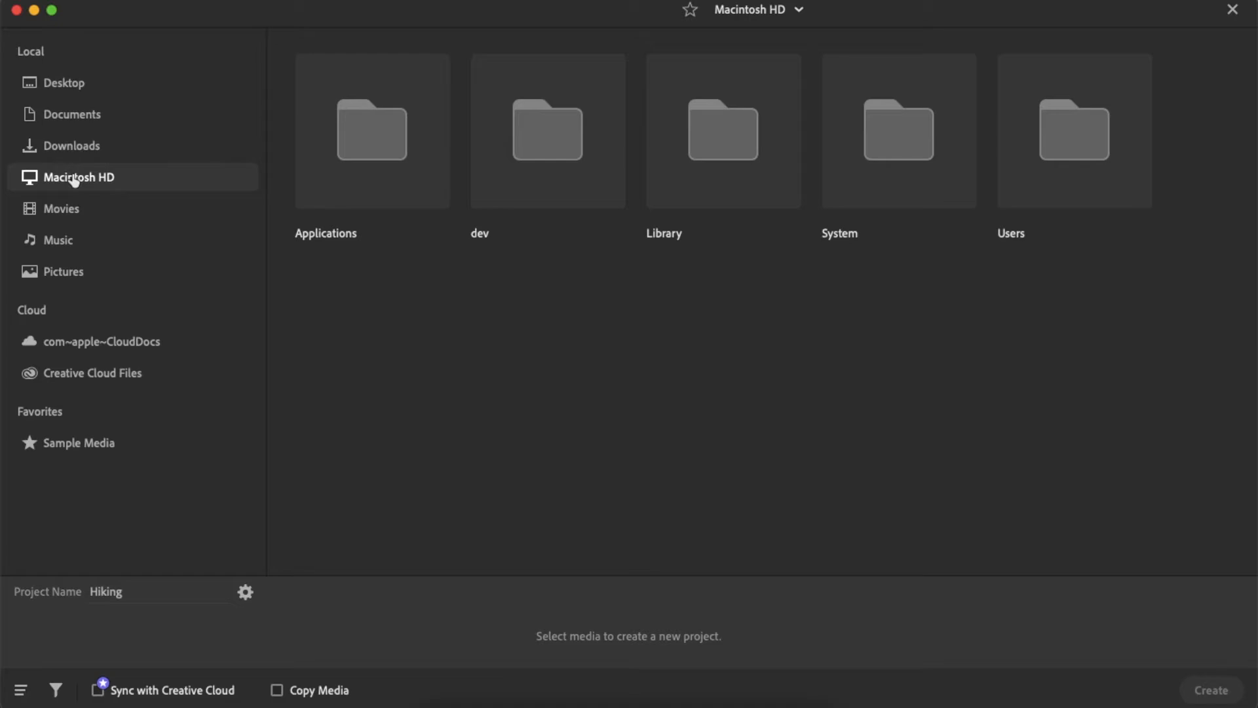
left_click(75, 86)
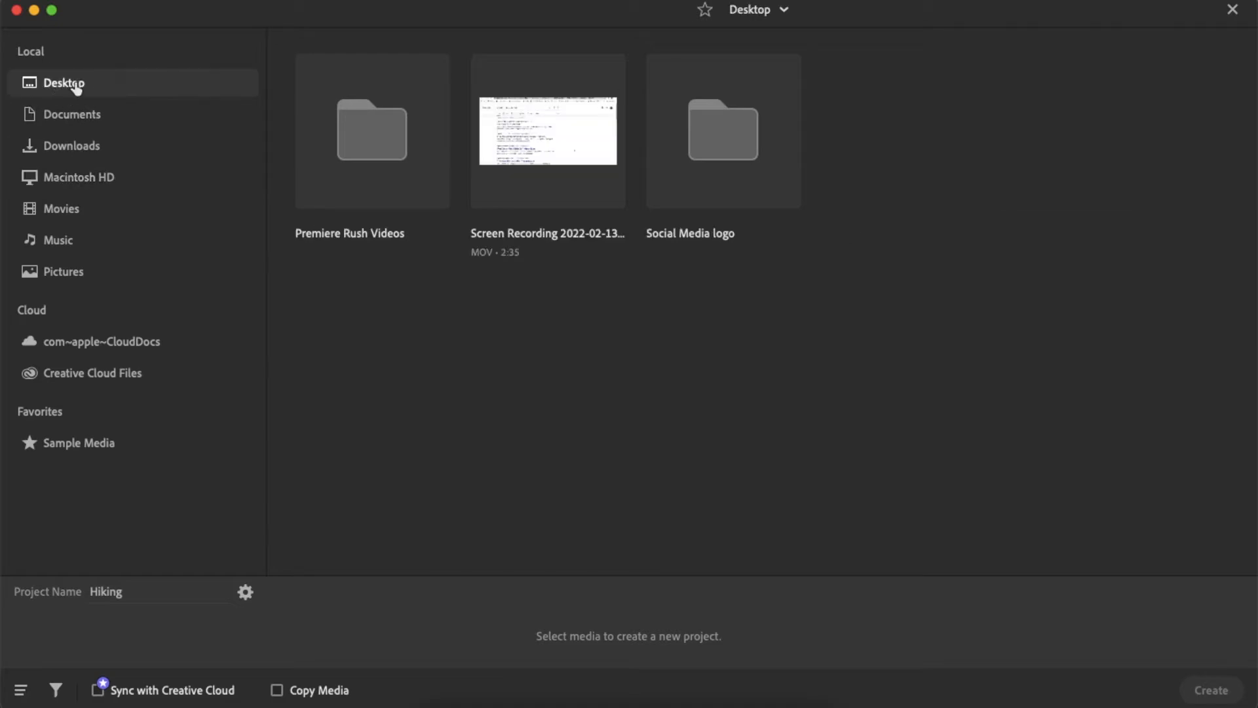
double_click(373, 158)
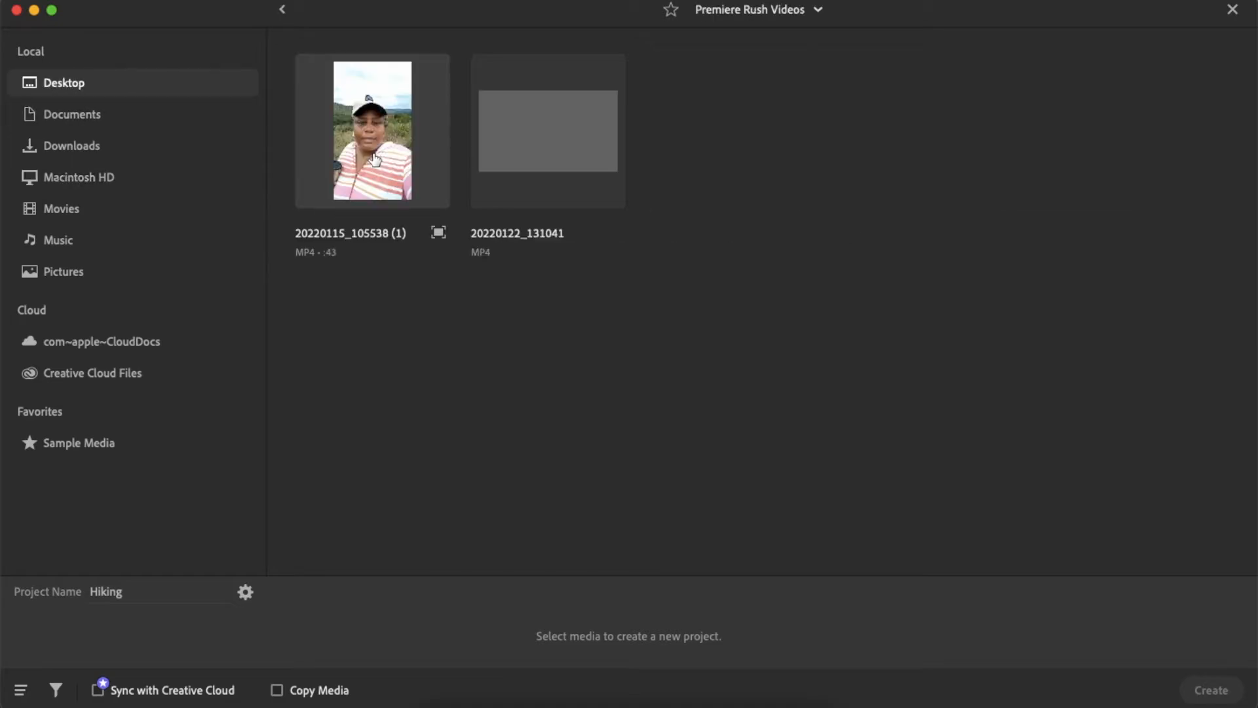
Choose only the clip 20220122_131041 as project media, trying different selection orders with the other clip first, and create the project
left_click(521, 156)
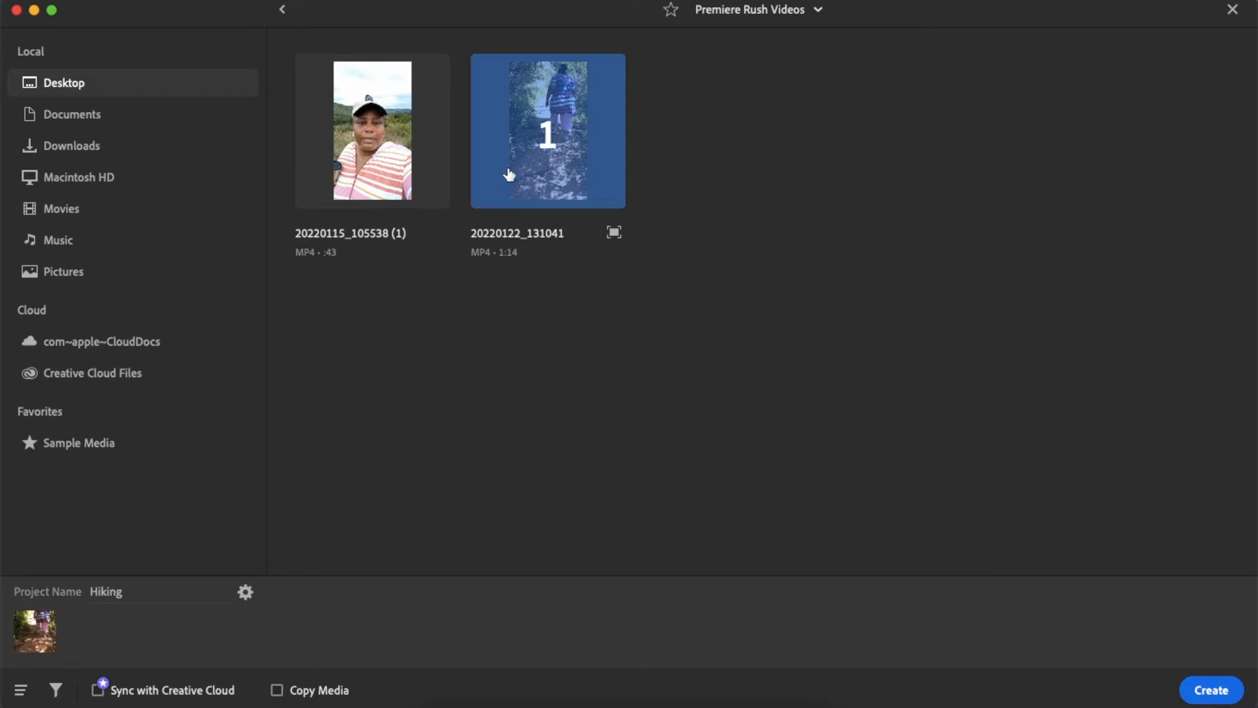
left_click(395, 179)
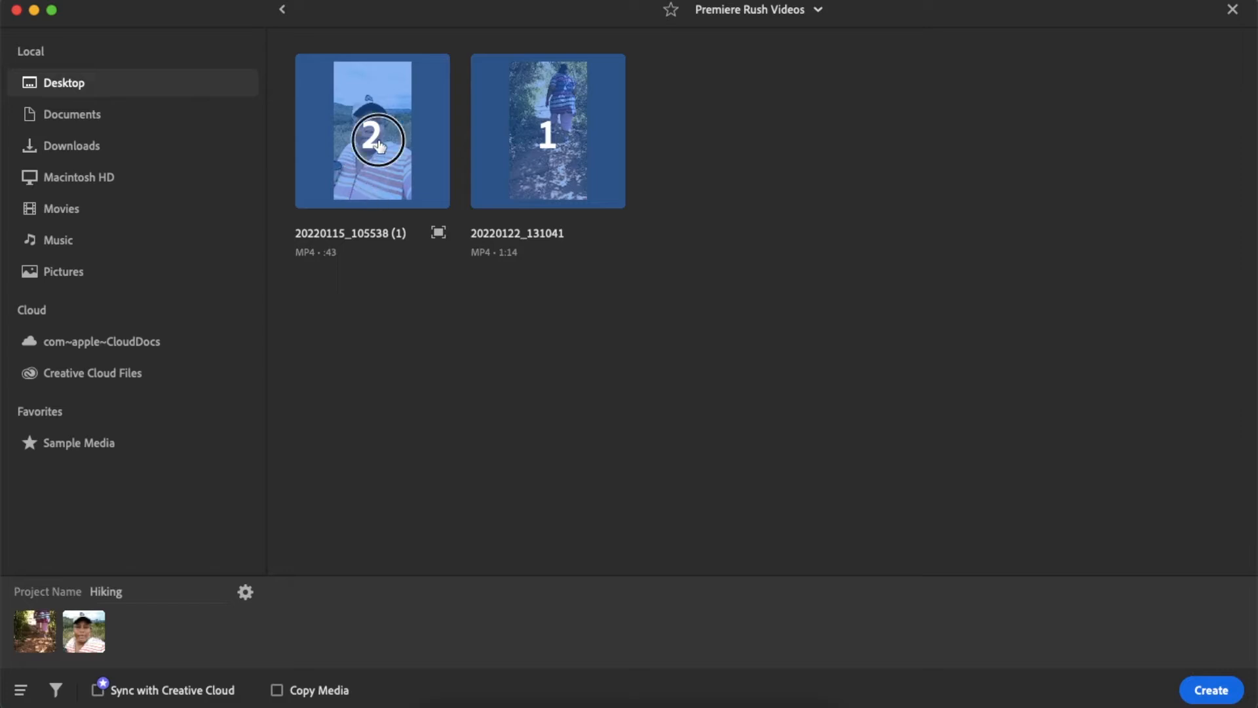
left_click(575, 154)
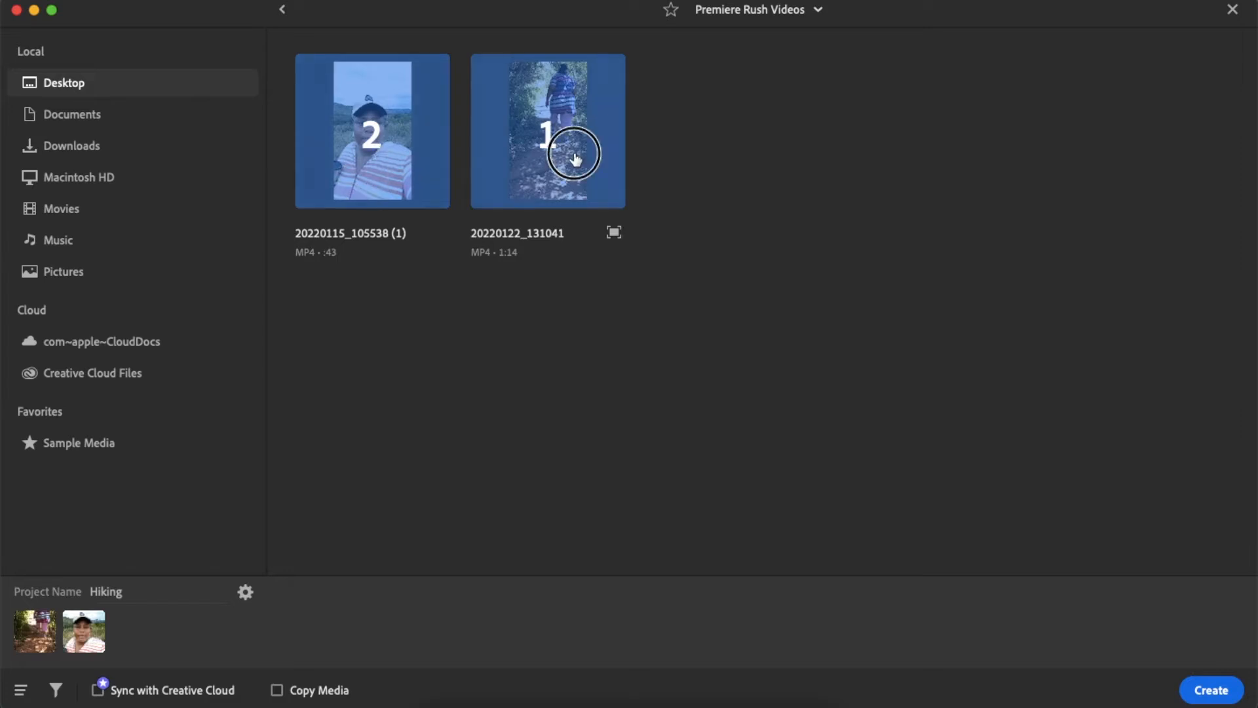
left_click(460, 164)
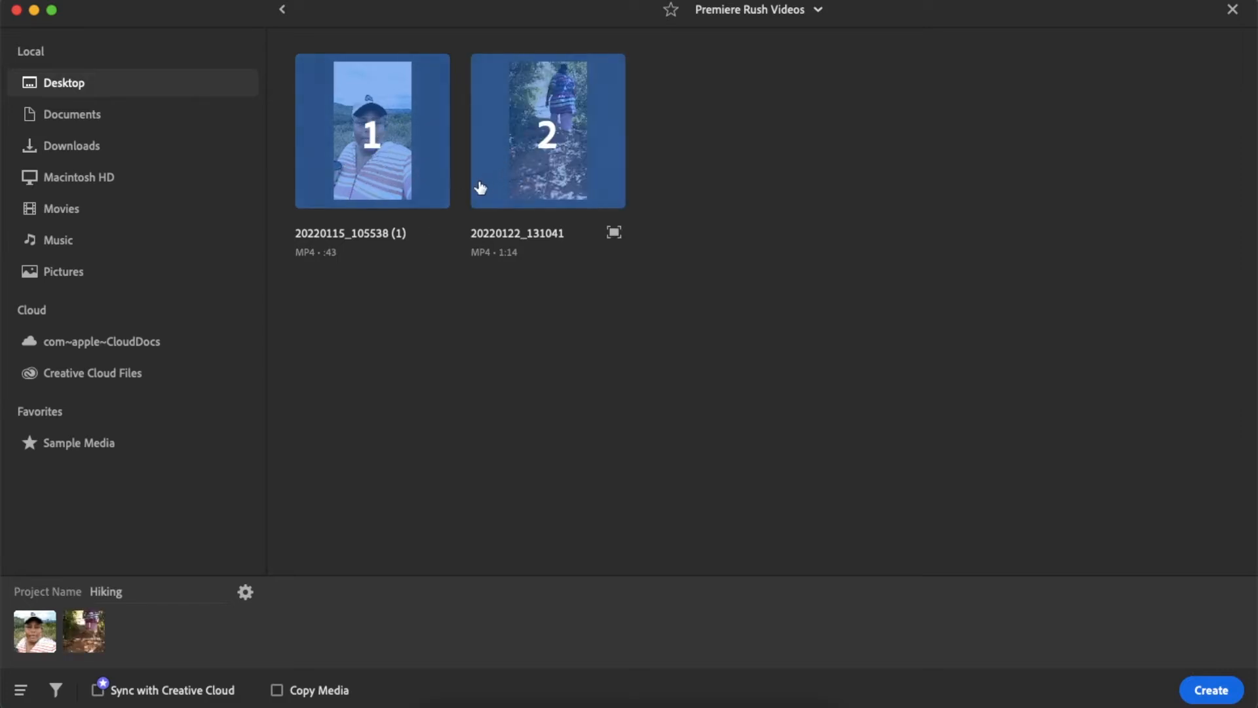
left_click(496, 190)
left_click(387, 182)
left_click(481, 180)
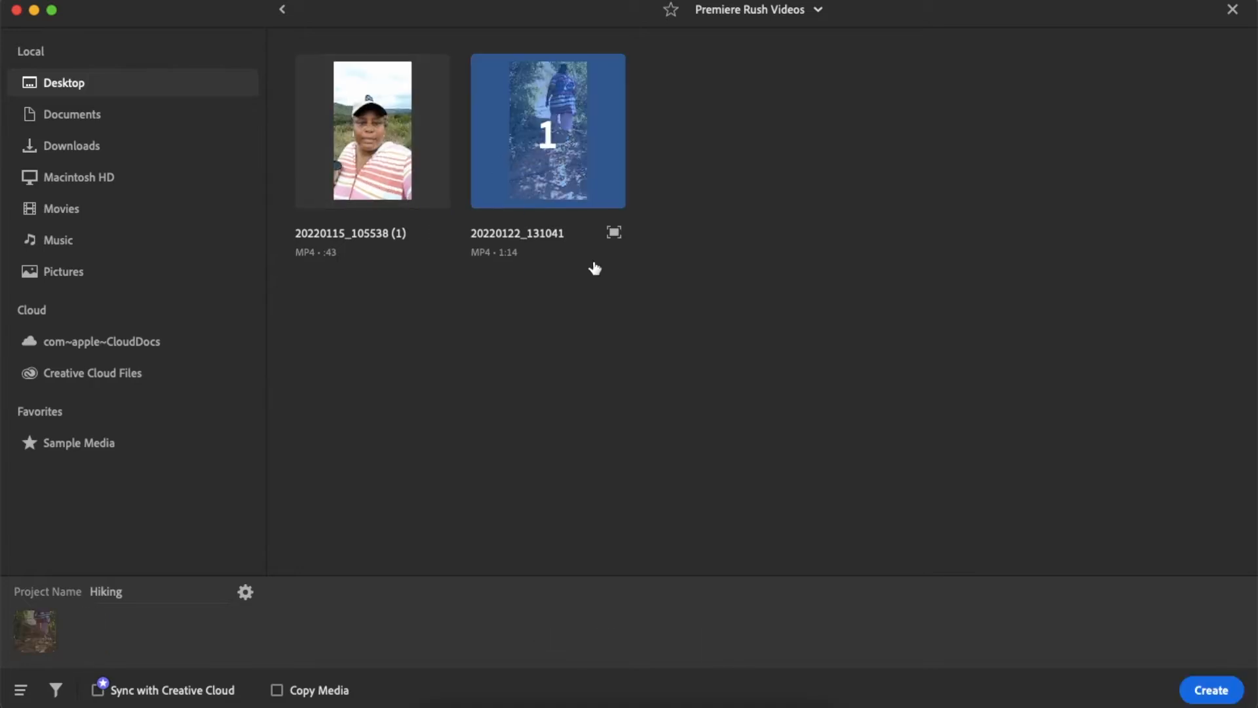
left_click(1183, 689)
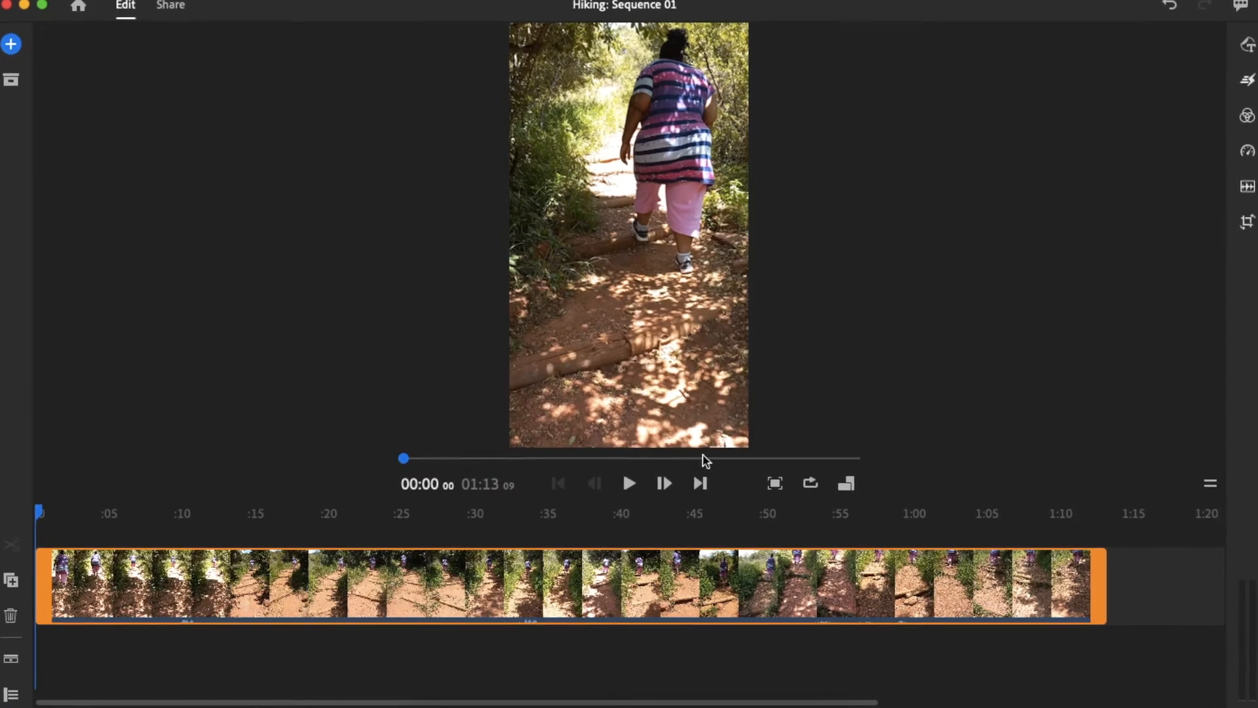
Step the preview one frame forward and back, and scrub the playhead near the start of the sequence
left_click(664, 483)
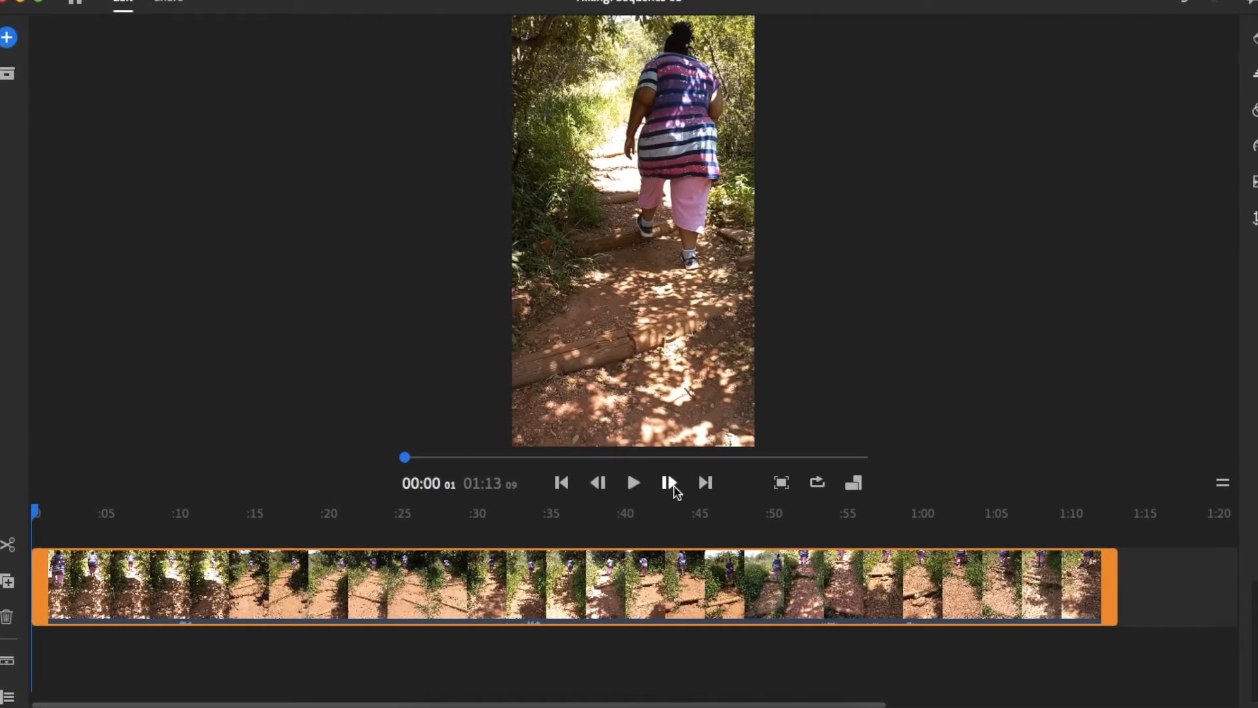
left_click(598, 483)
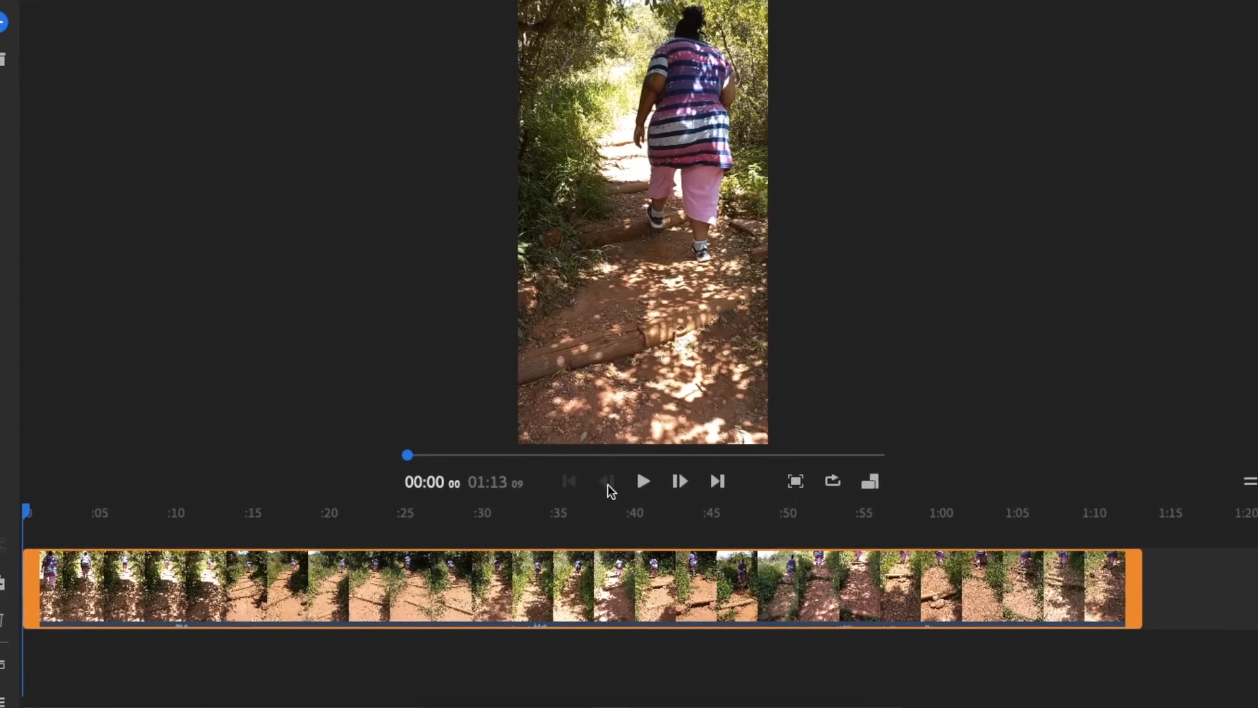
mouse_move(409, 455)
left_mouse_down()
mouse_move(728, 458)
mouse_move(407, 454)
left_mouse_up()
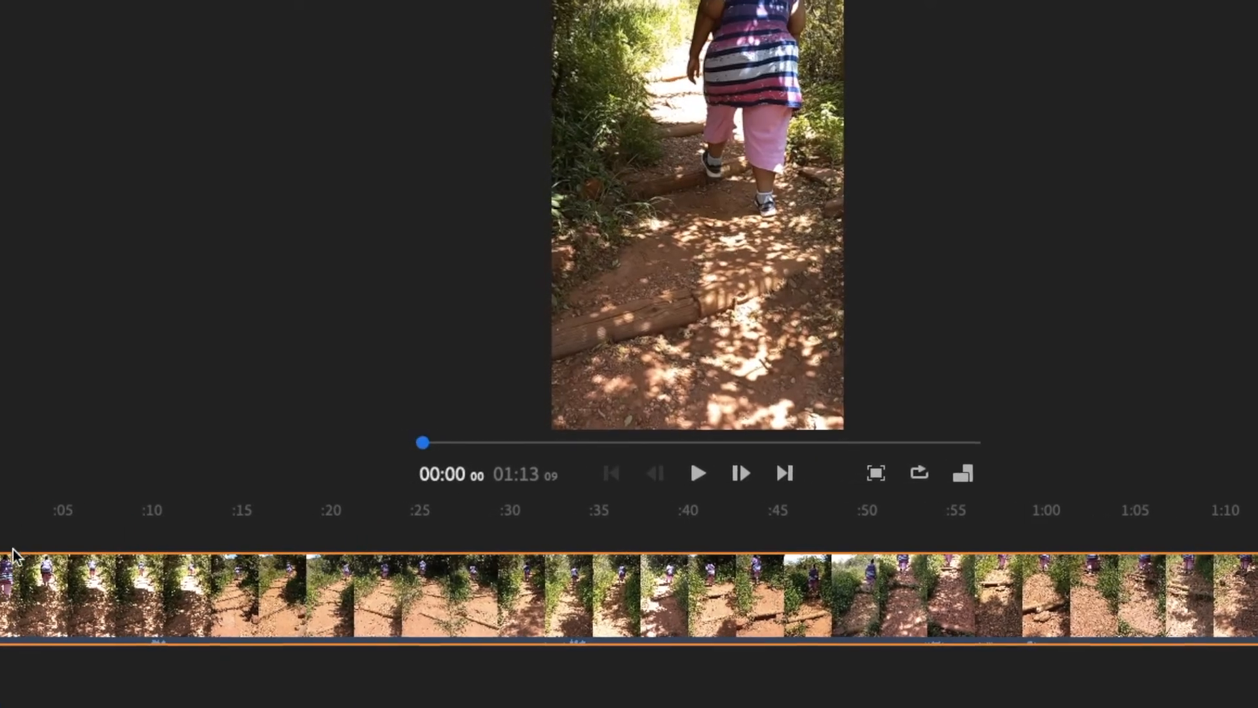
left_click_drag(93, 523, 2, 533)
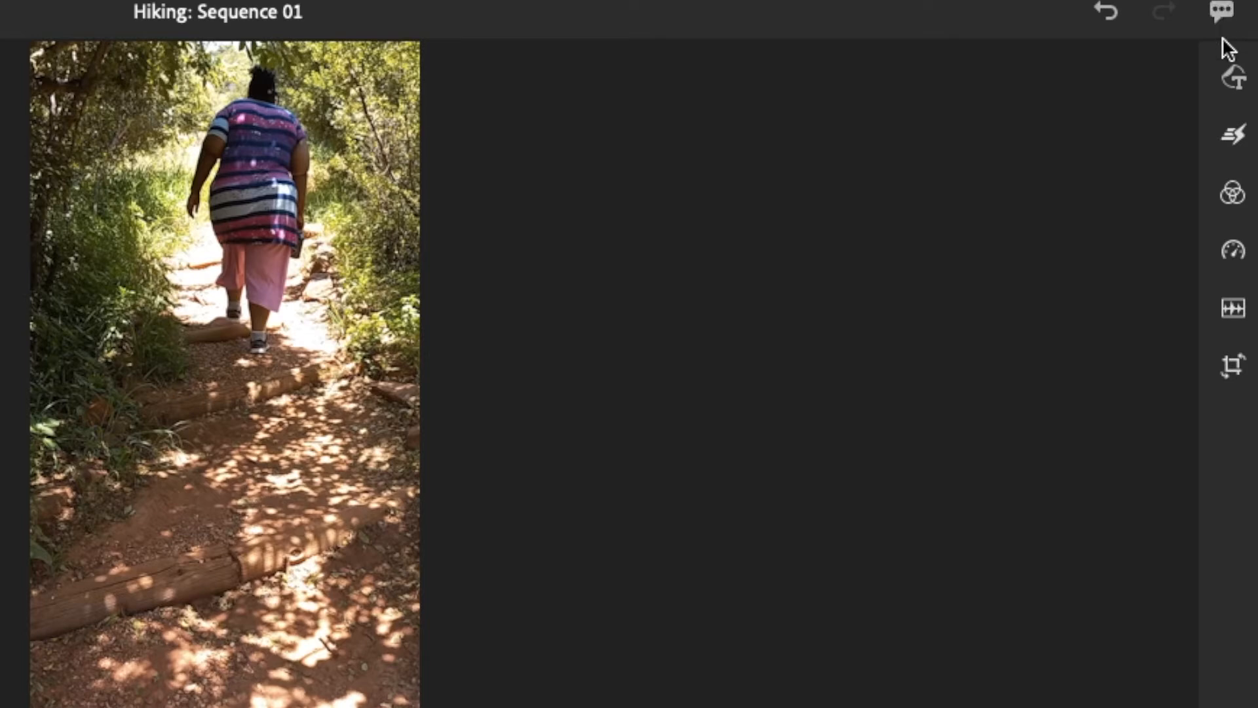
Review the Graphics, Effects and Color editing options, and close the Color presets
mouse_move(1236, 85)
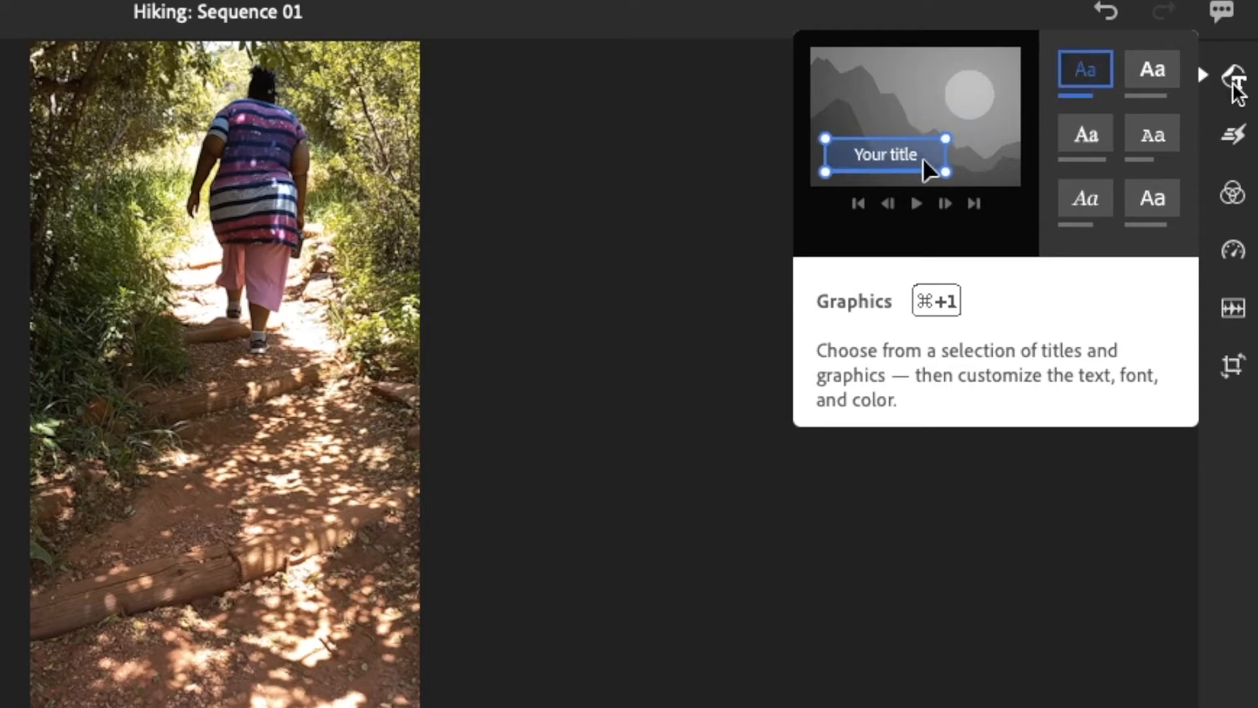
left_click(1236, 91)
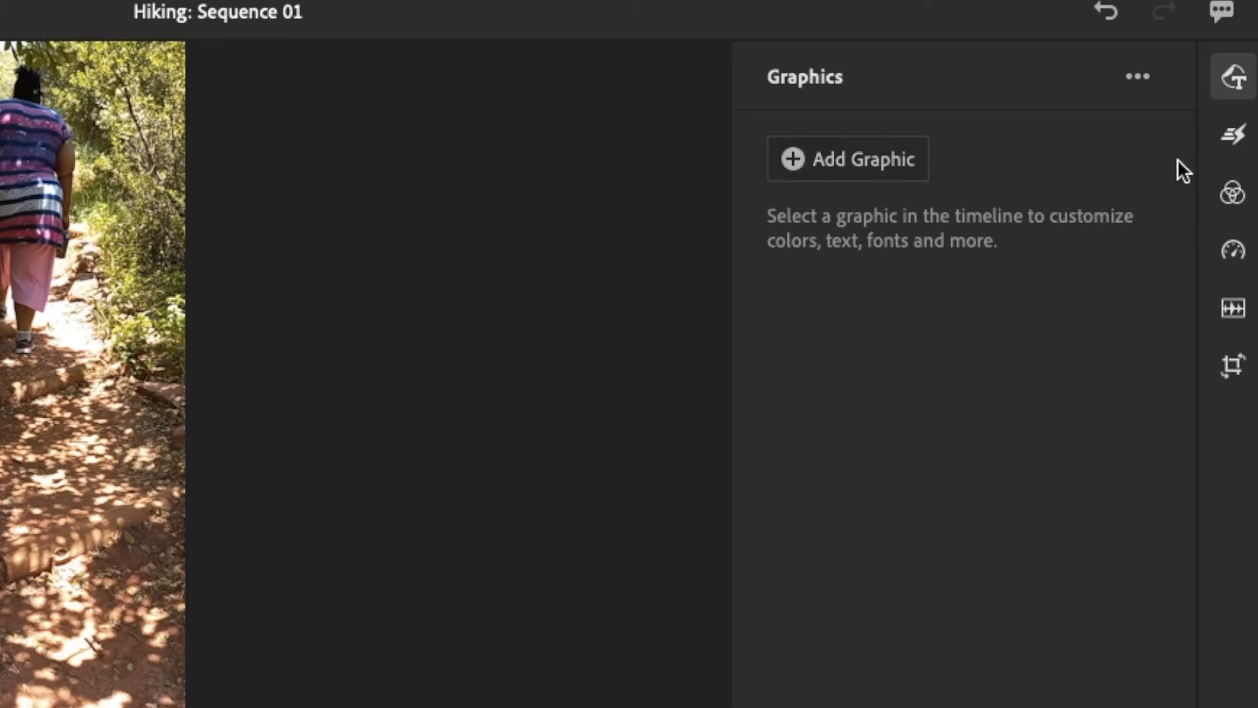
left_click(1234, 143)
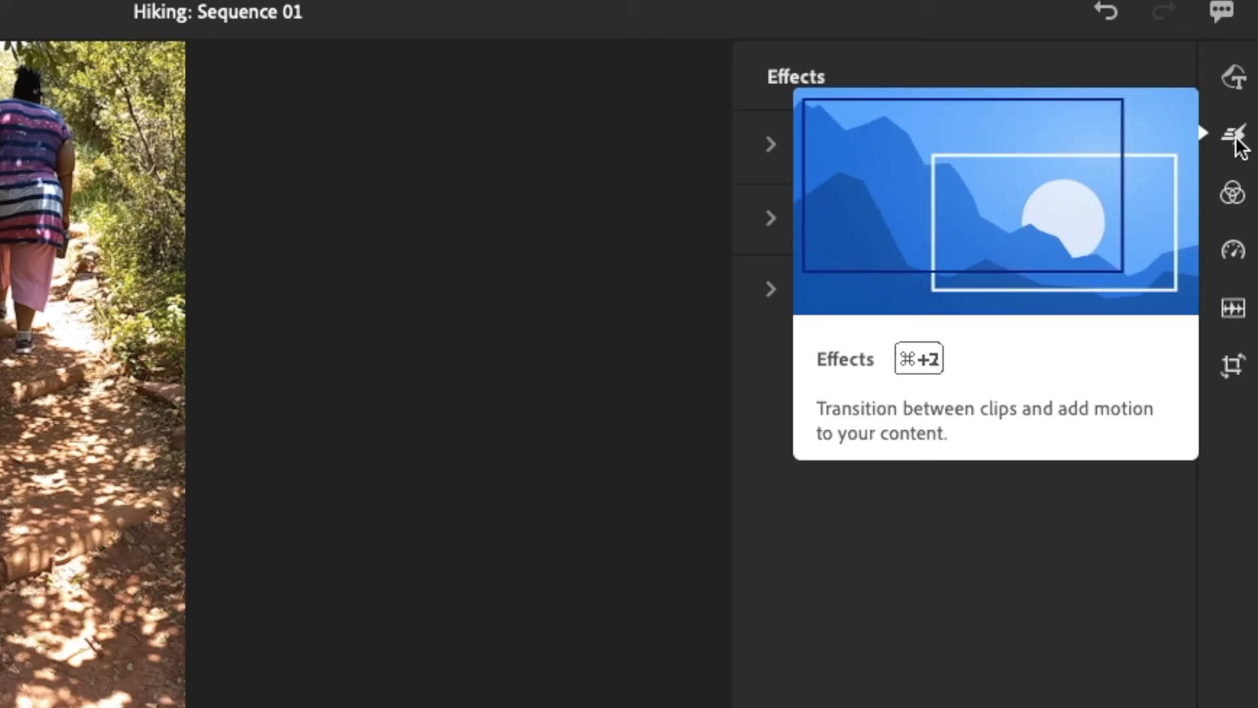
left_click(1233, 197)
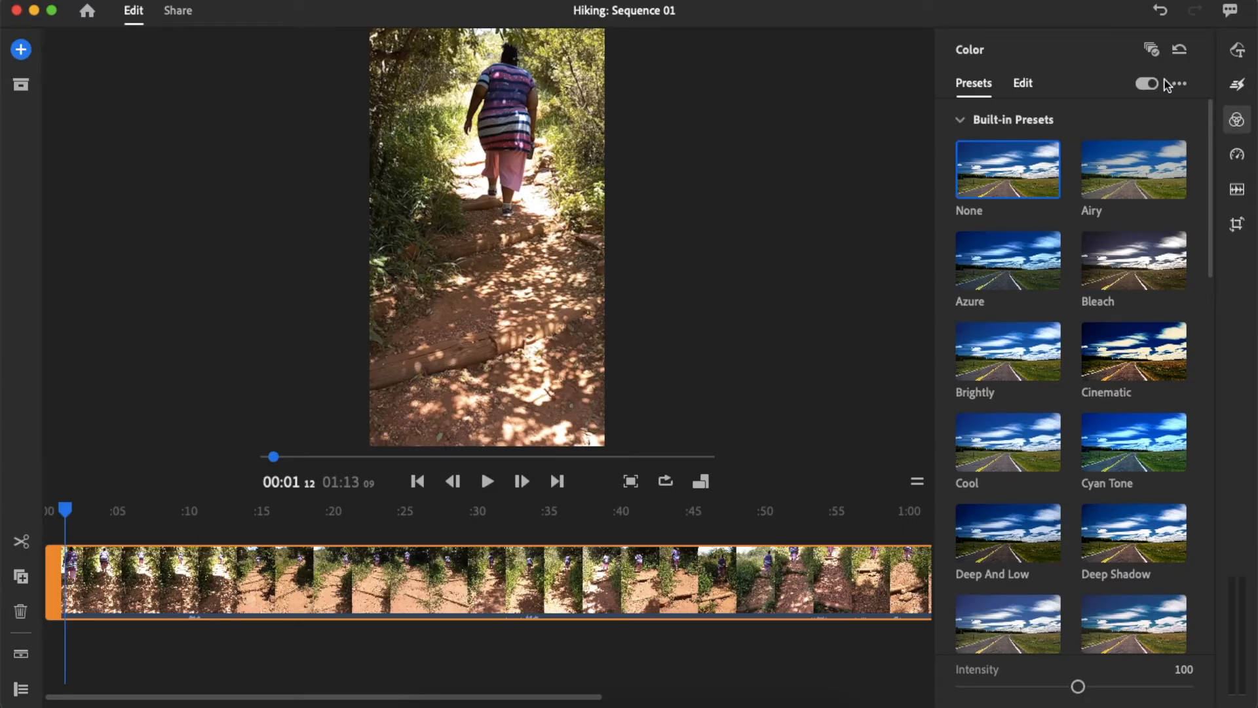
left_click(1235, 122)
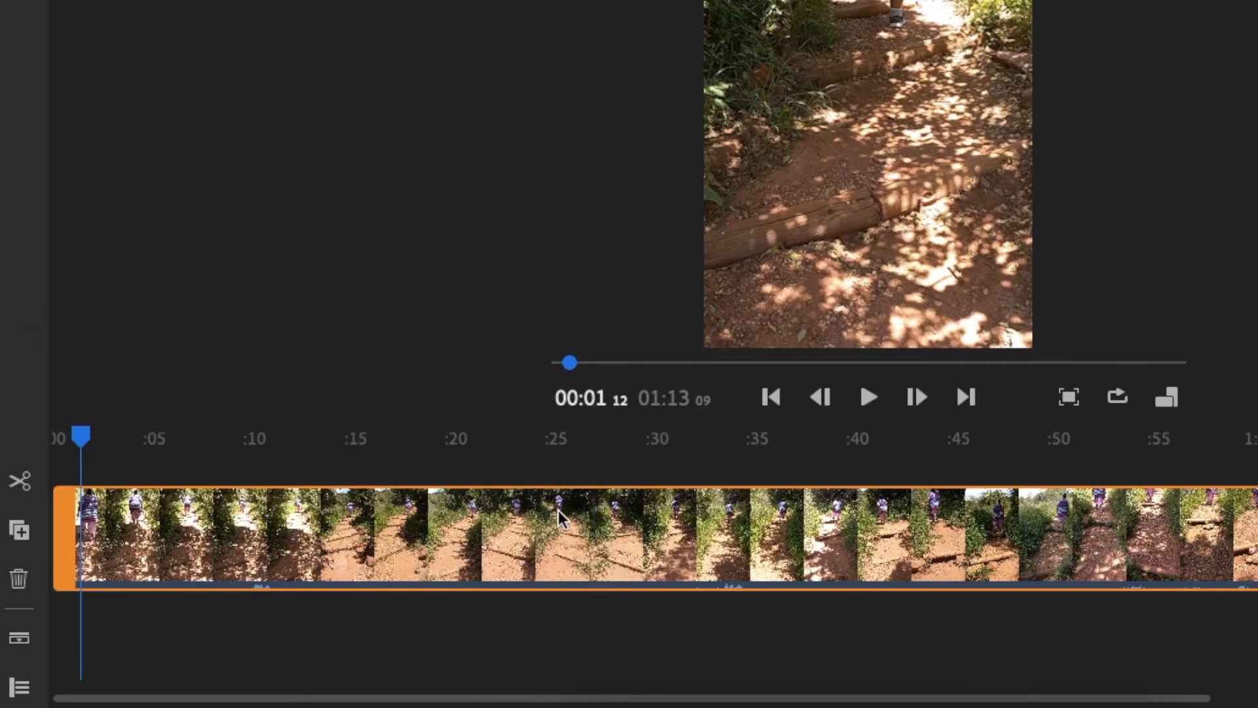
Split the hiking clip at 00:25 05 and trim about 5 seconds off the start of the second piece
left_click(556, 516)
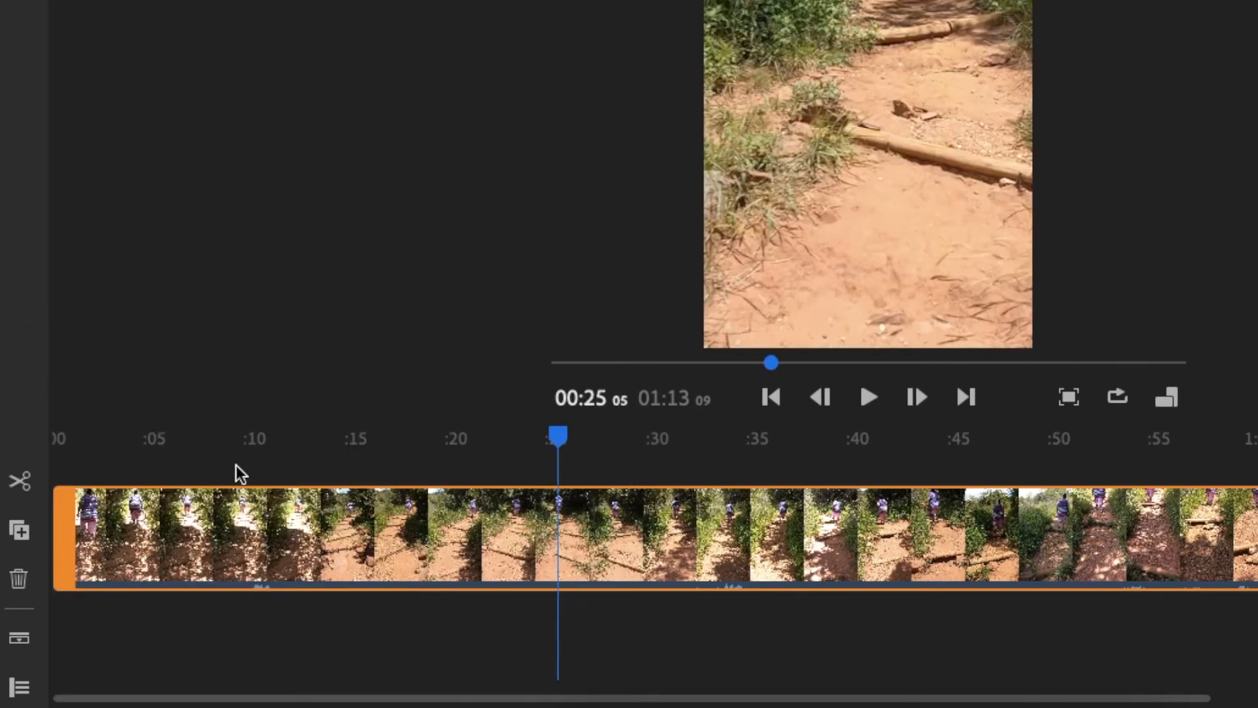
left_click(22, 489)
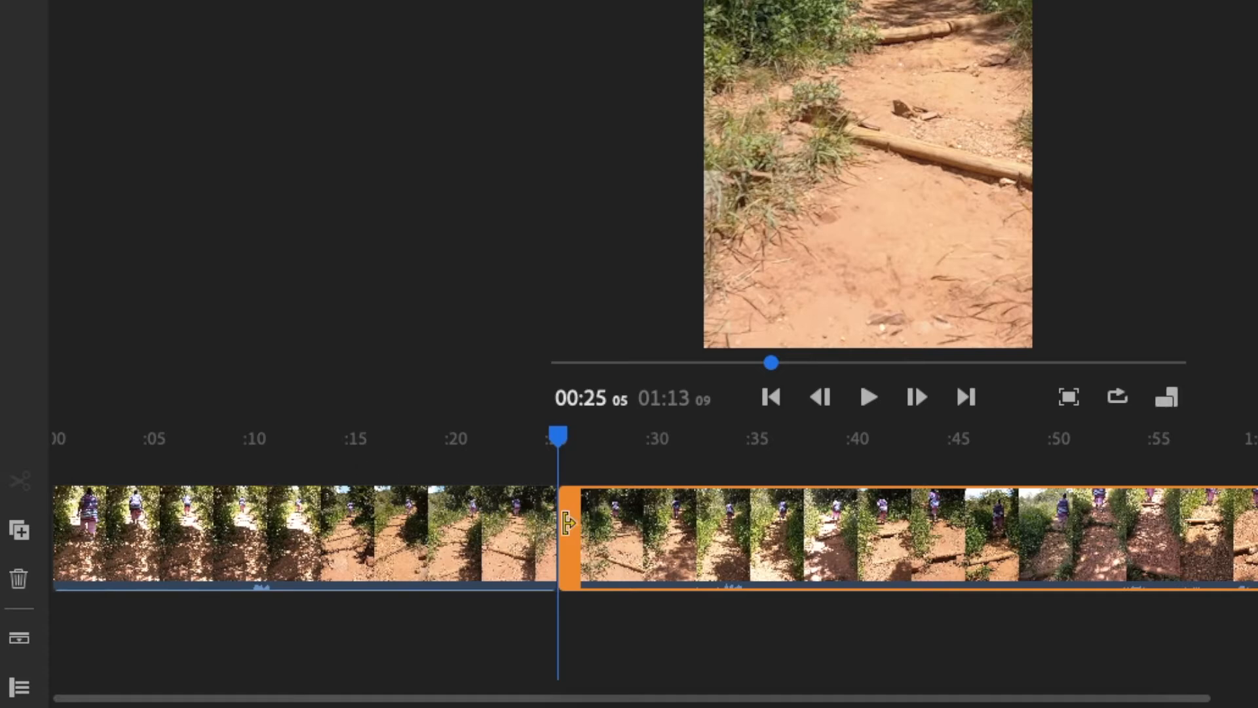
left_click_drag(569, 523, 669, 546)
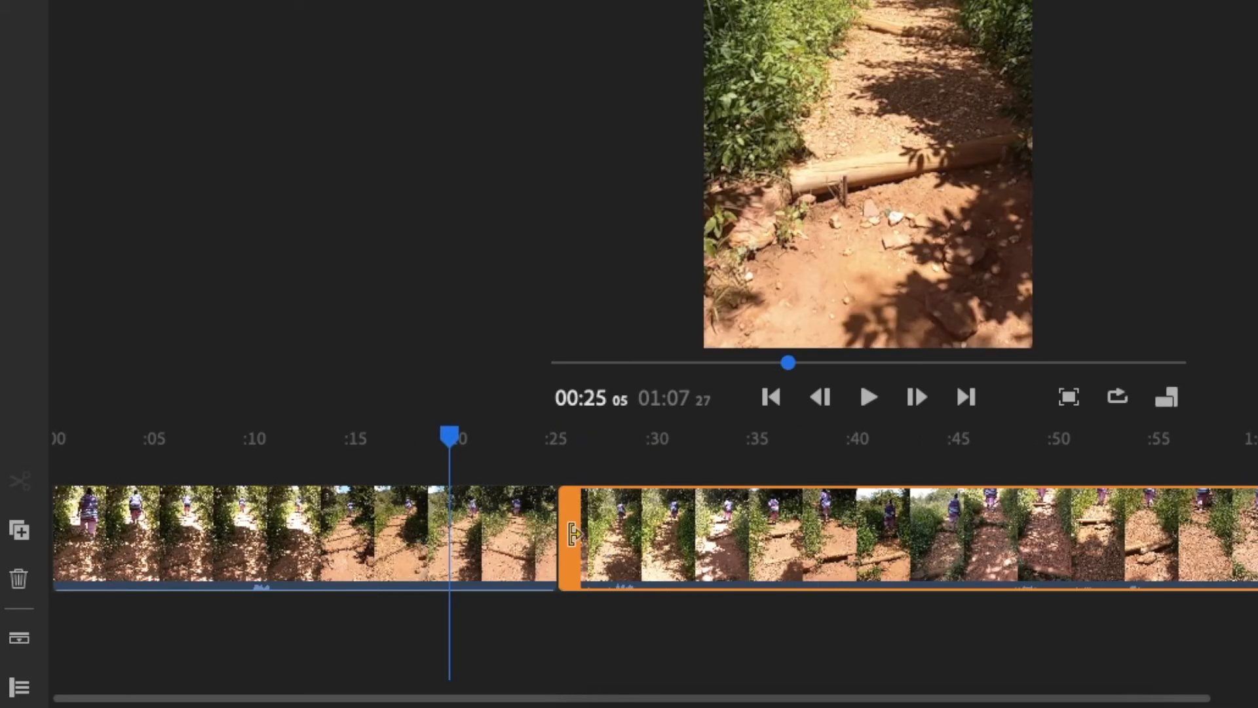
left_click(573, 534)
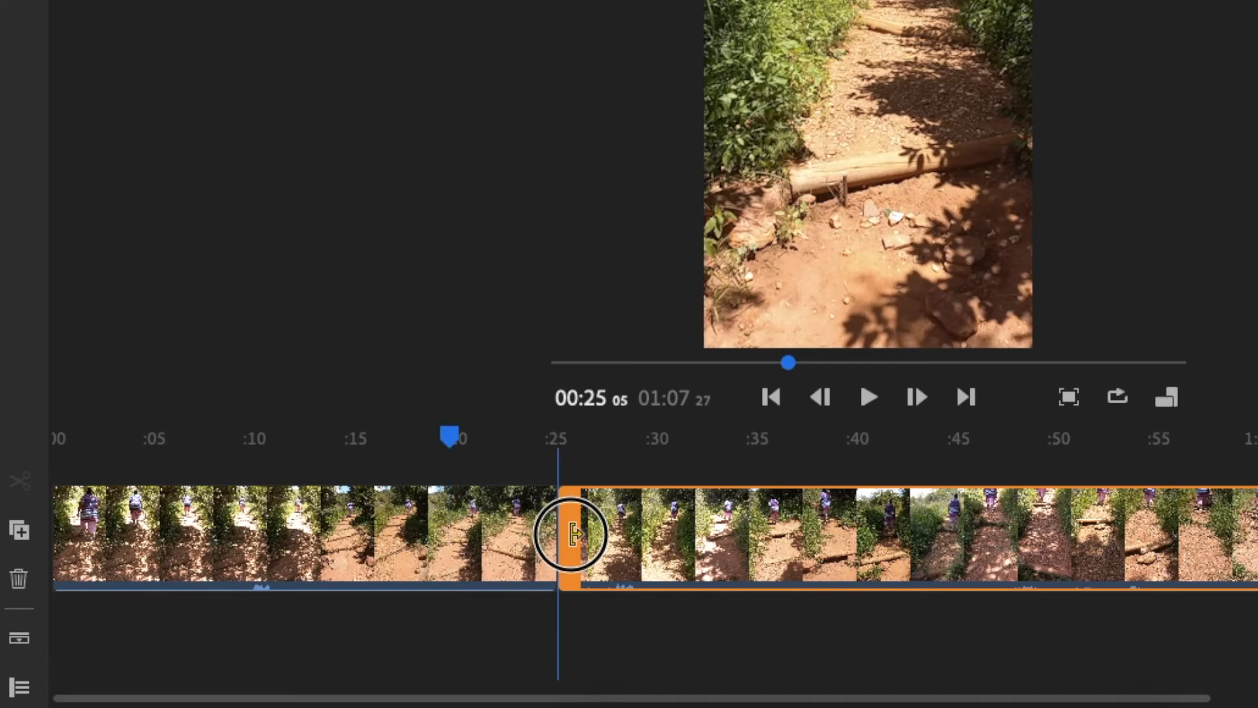
left_click_drag(572, 534, 577, 534)
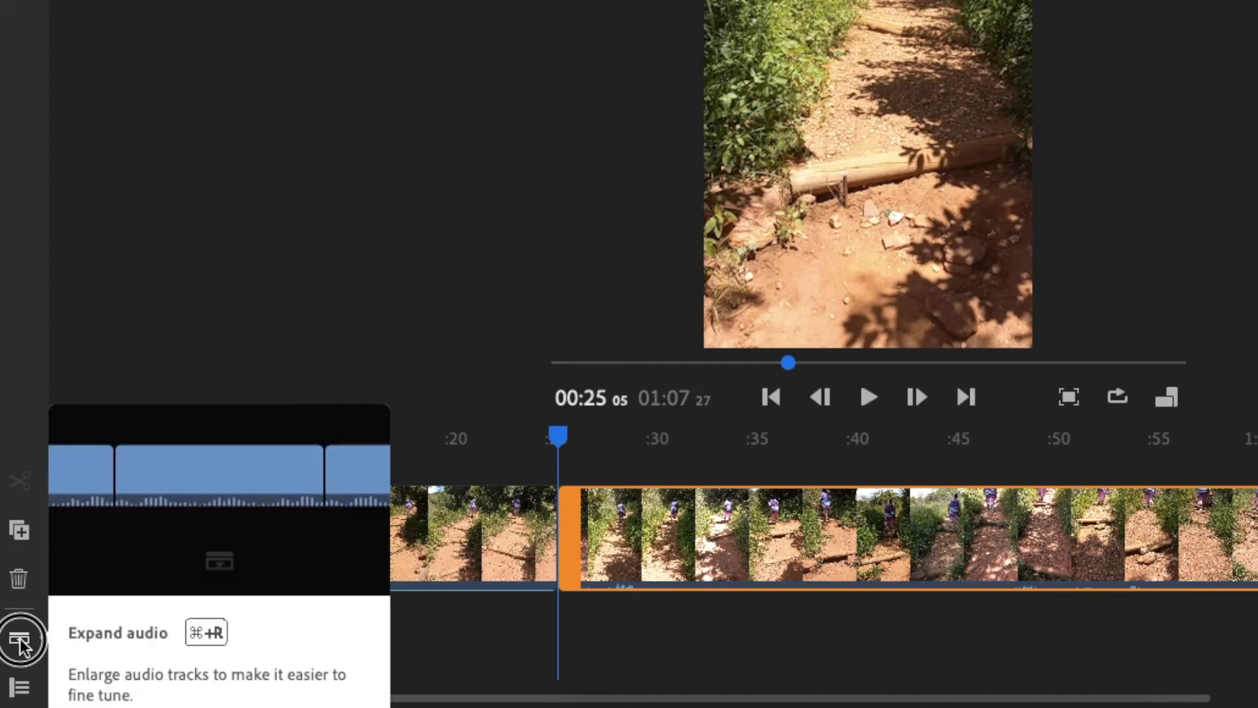
Expand the audio tracks and split the second clip at 00:29 08 after playing up to that point
left_click(19, 638)
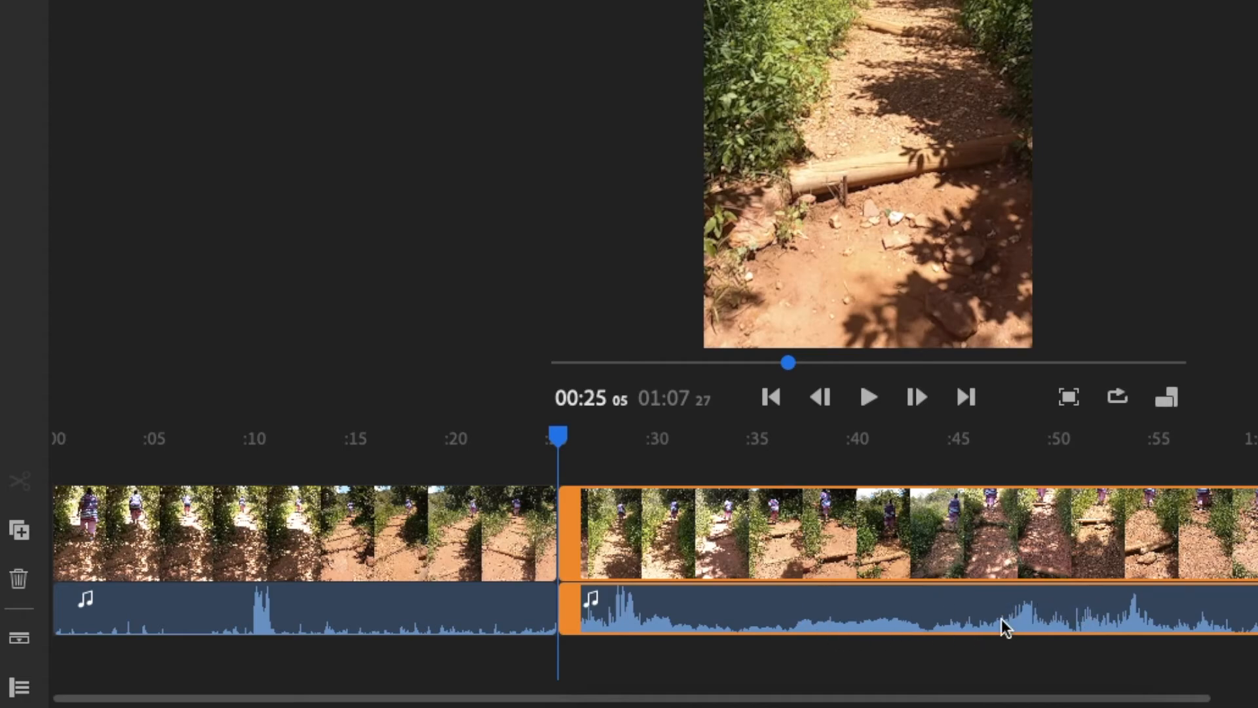
key("space")
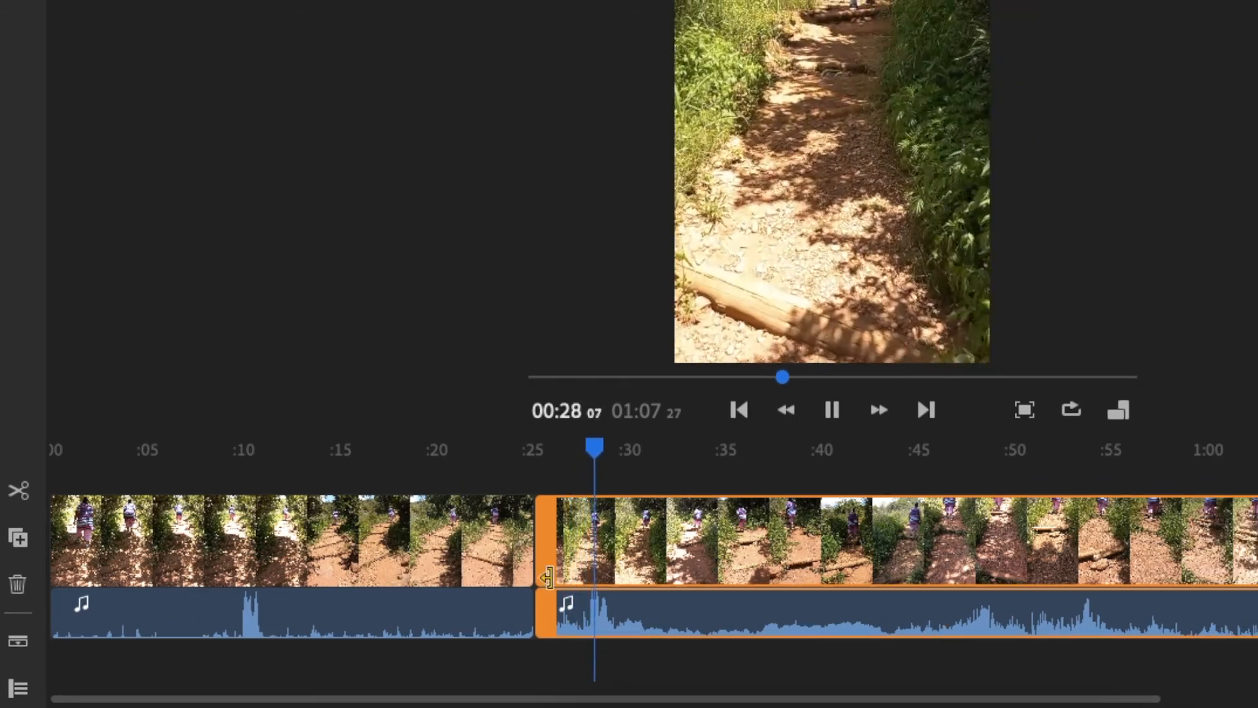
key("space")
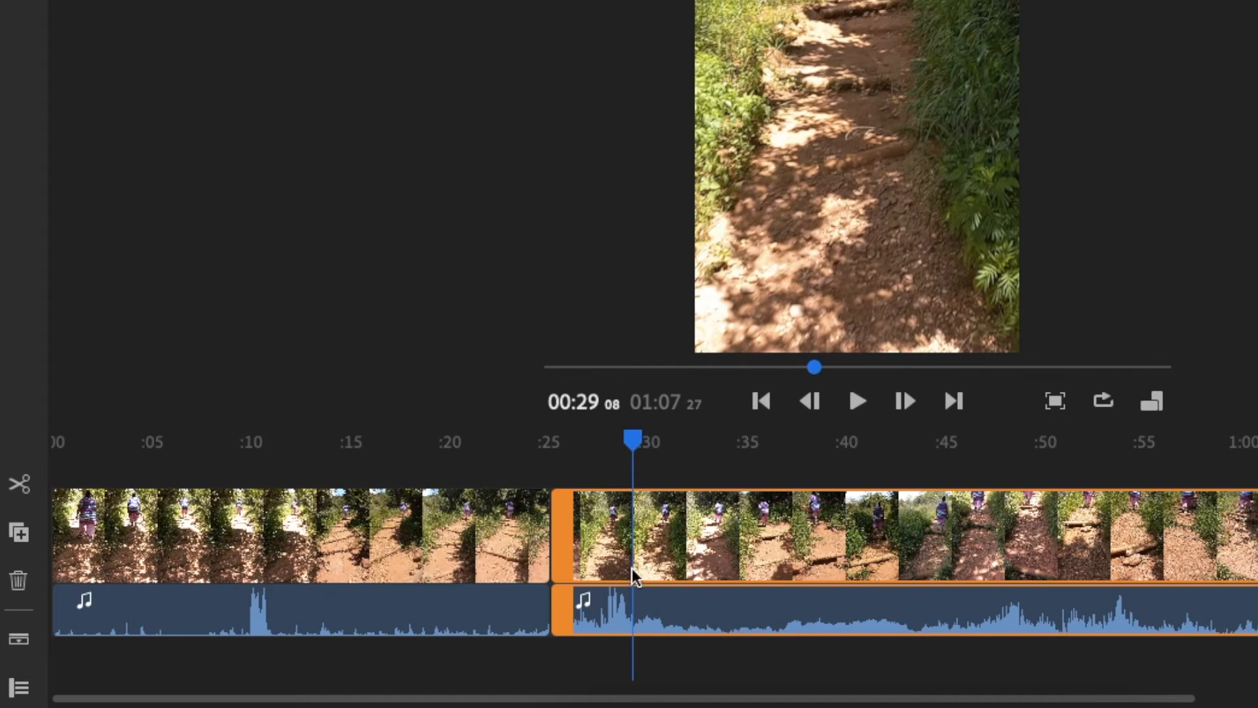
left_click(19, 484)
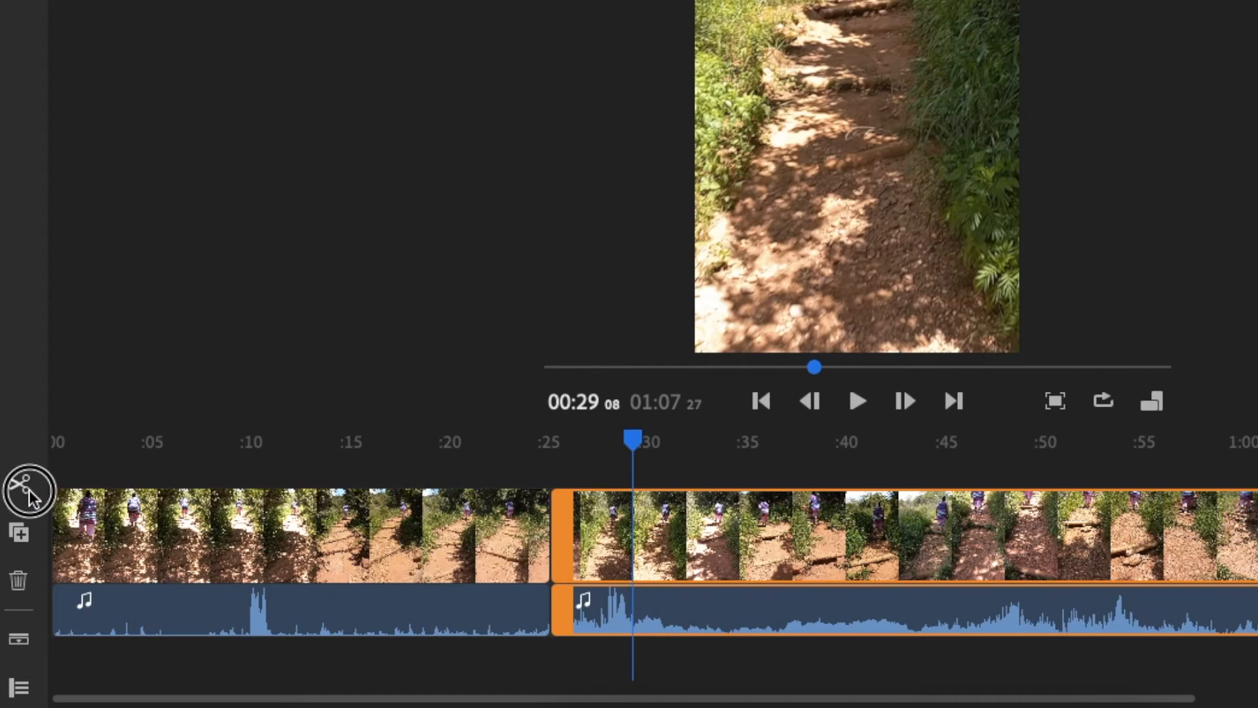
Trim about 4 seconds off the start of the short clip piece between 00:25 05 and 00:29 08
left_click(555, 612)
left_click_drag(556, 565, 597, 565)
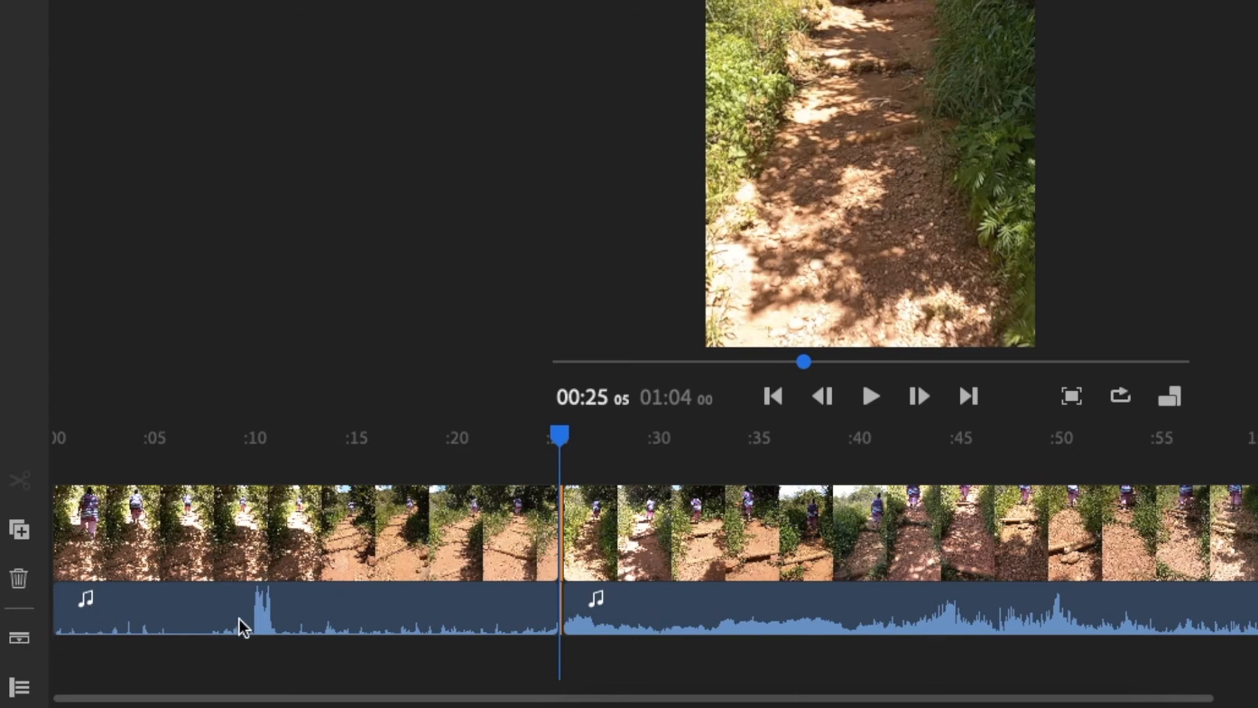
Show and hide the track controls, and scroll the timeline and zoom it out and back in
left_click(19, 686)
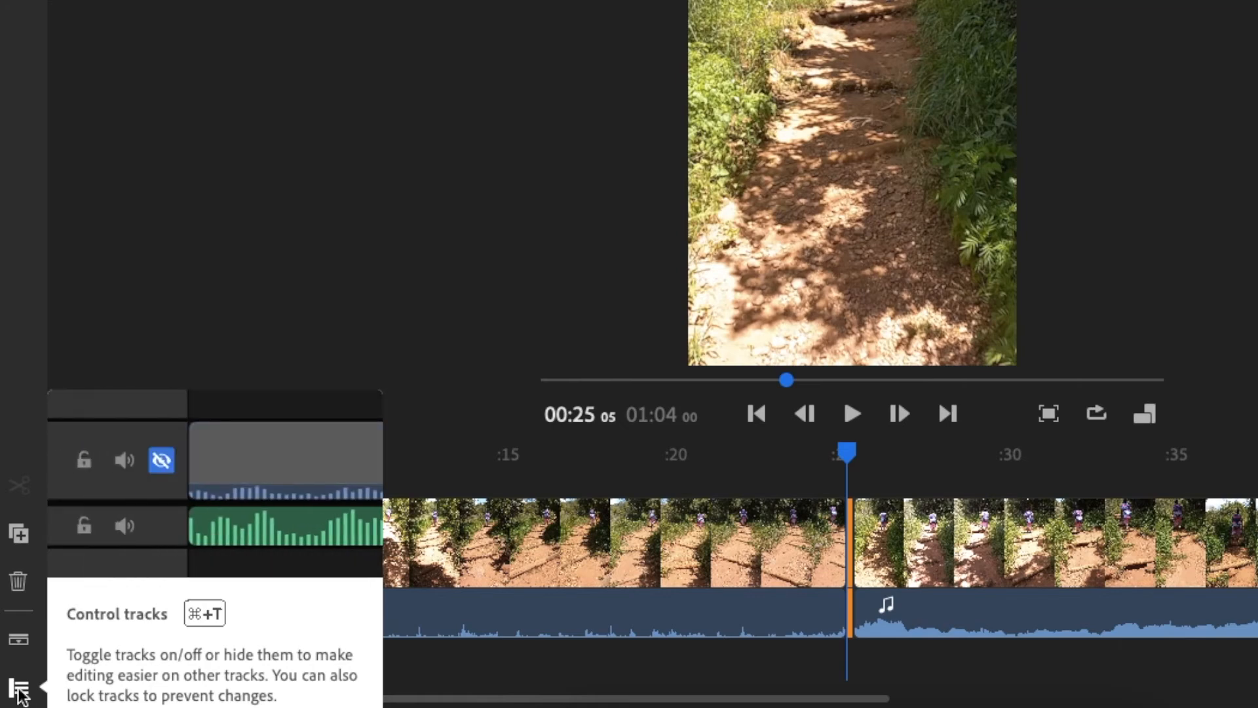
left_click(20, 690)
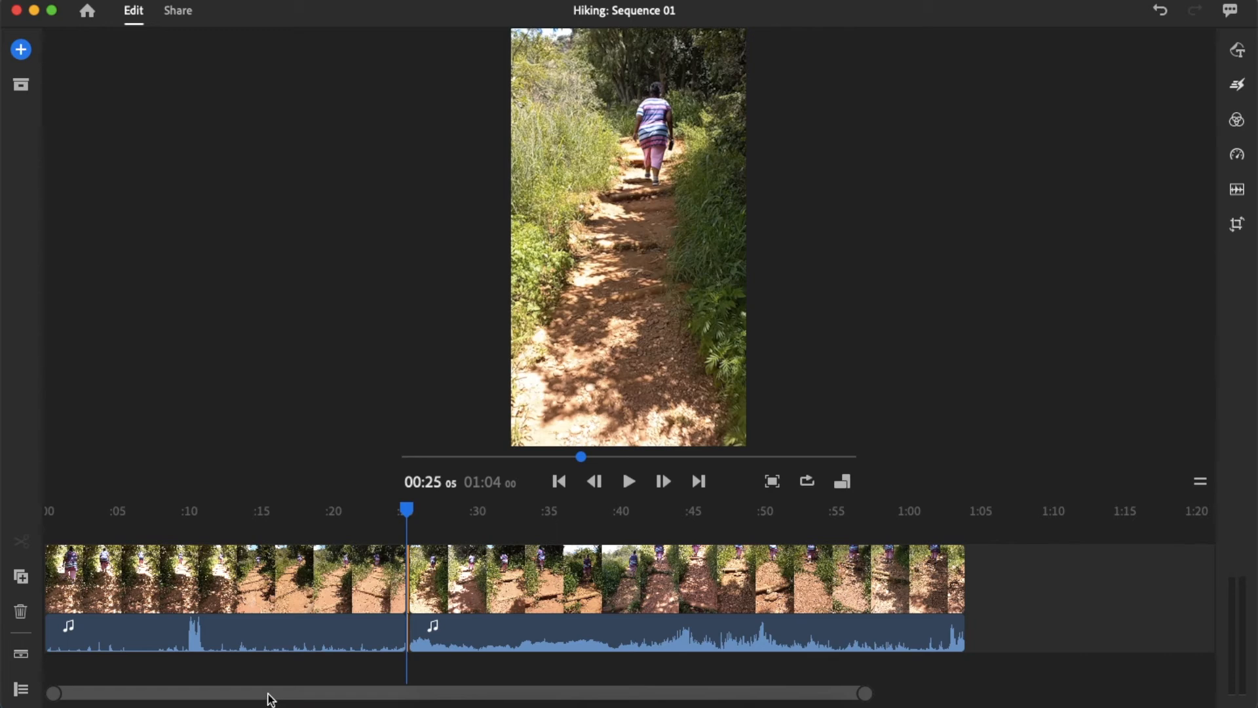
left_click_drag(269, 699, 242, 695)
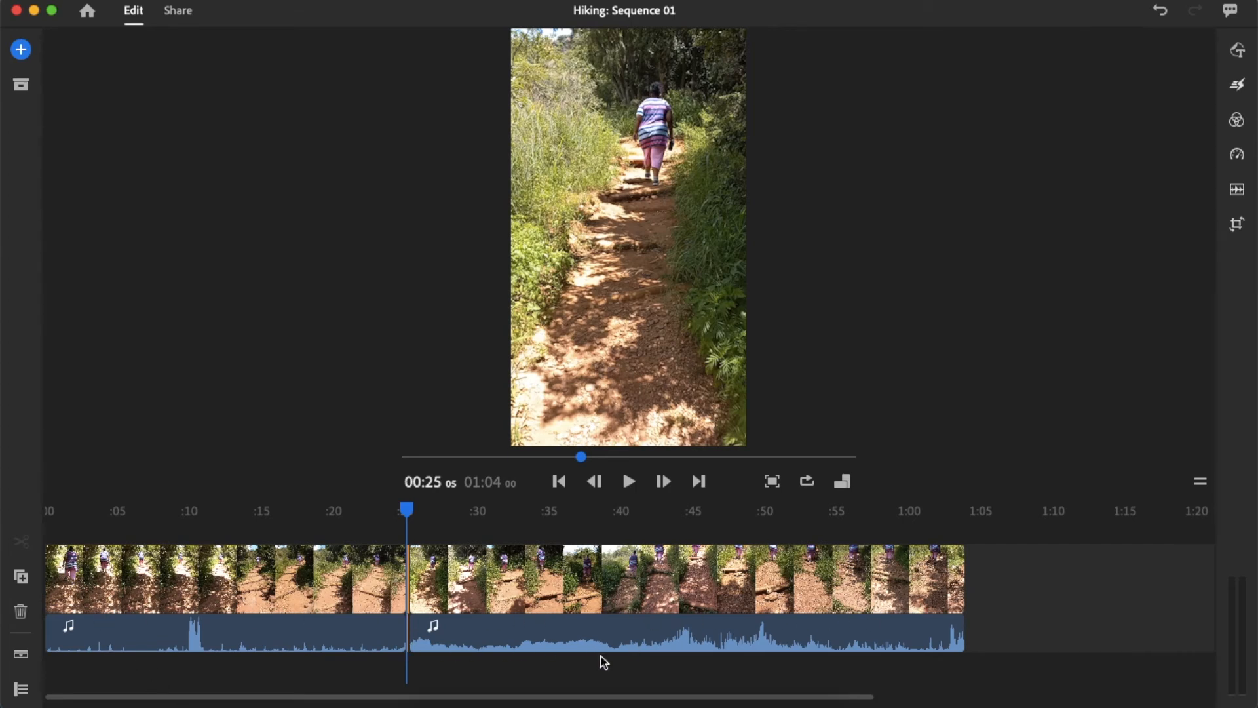
left_click_drag(866, 694, 828, 692)
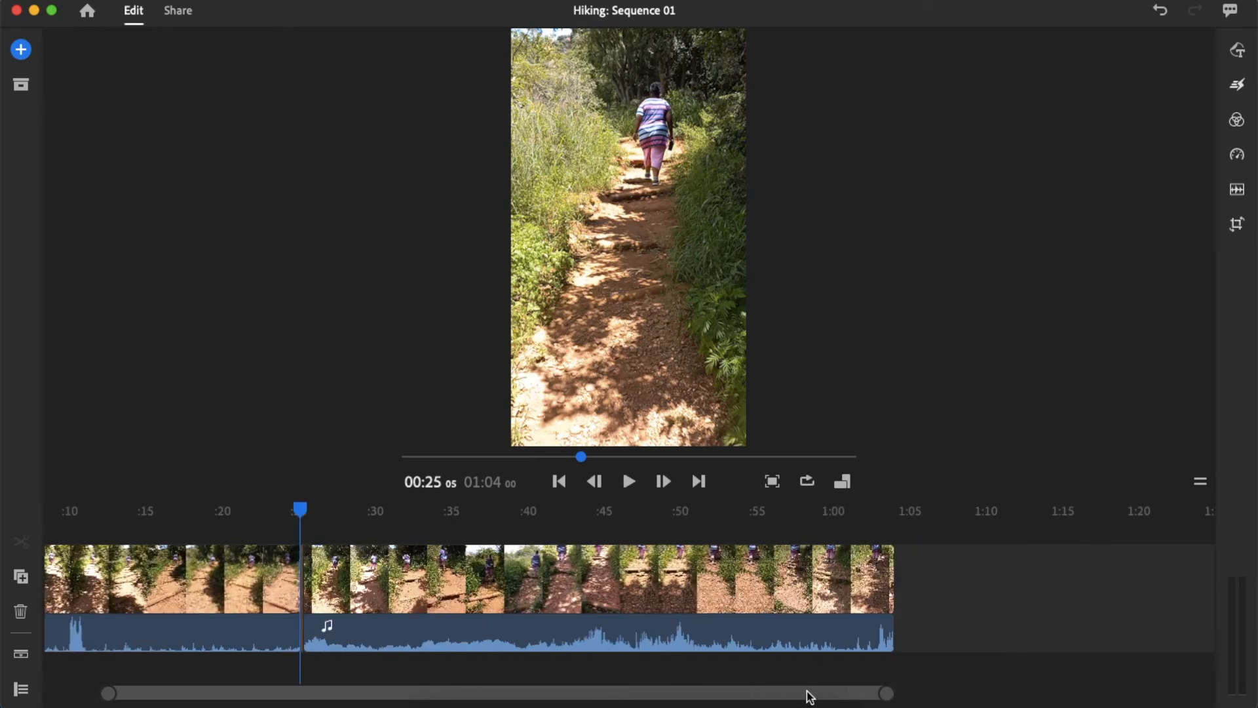
left_click_drag(889, 695, 1212, 684)
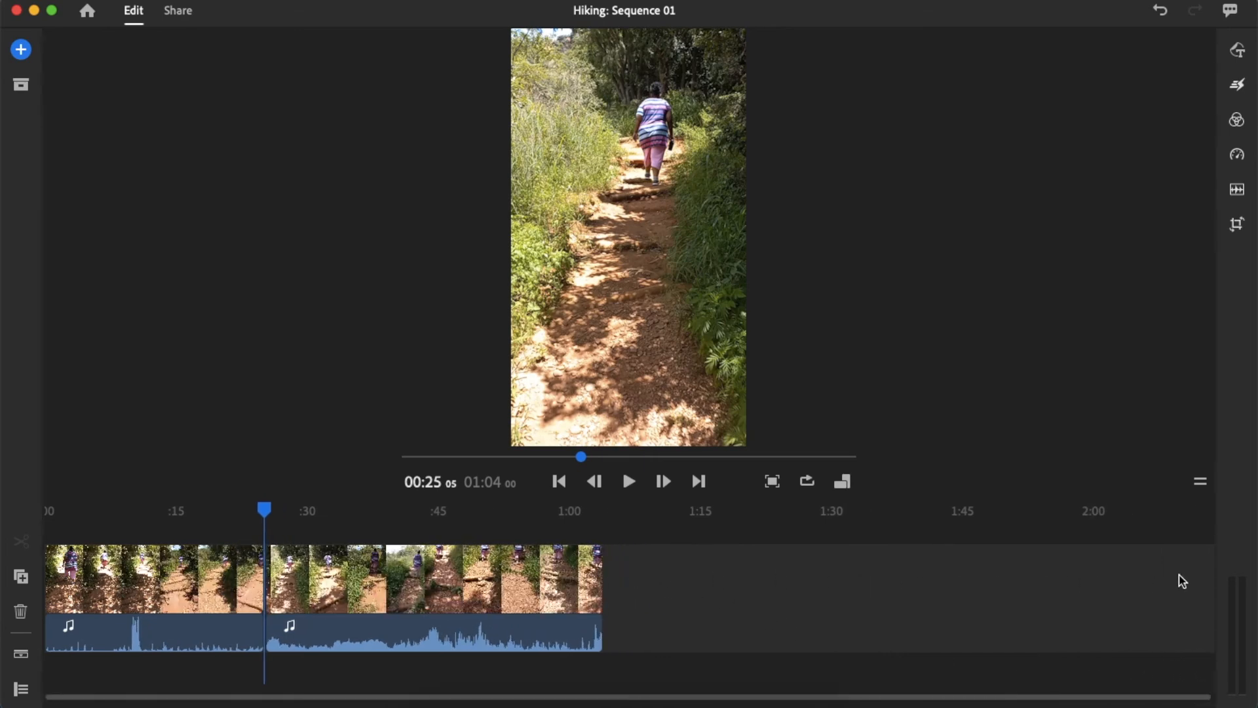
left_click_drag(1198, 691, 974, 702)
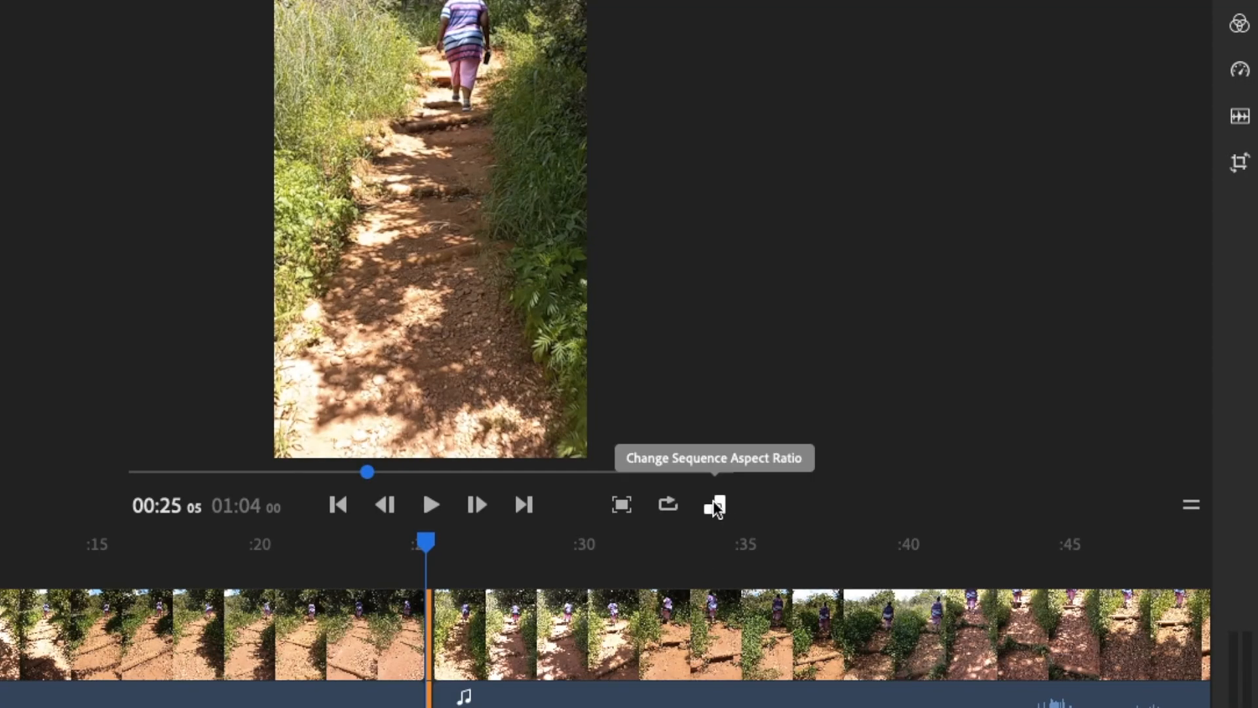
Try the 16:9 aspect ratio on the sequence and return it to 9:16
left_click(715, 506)
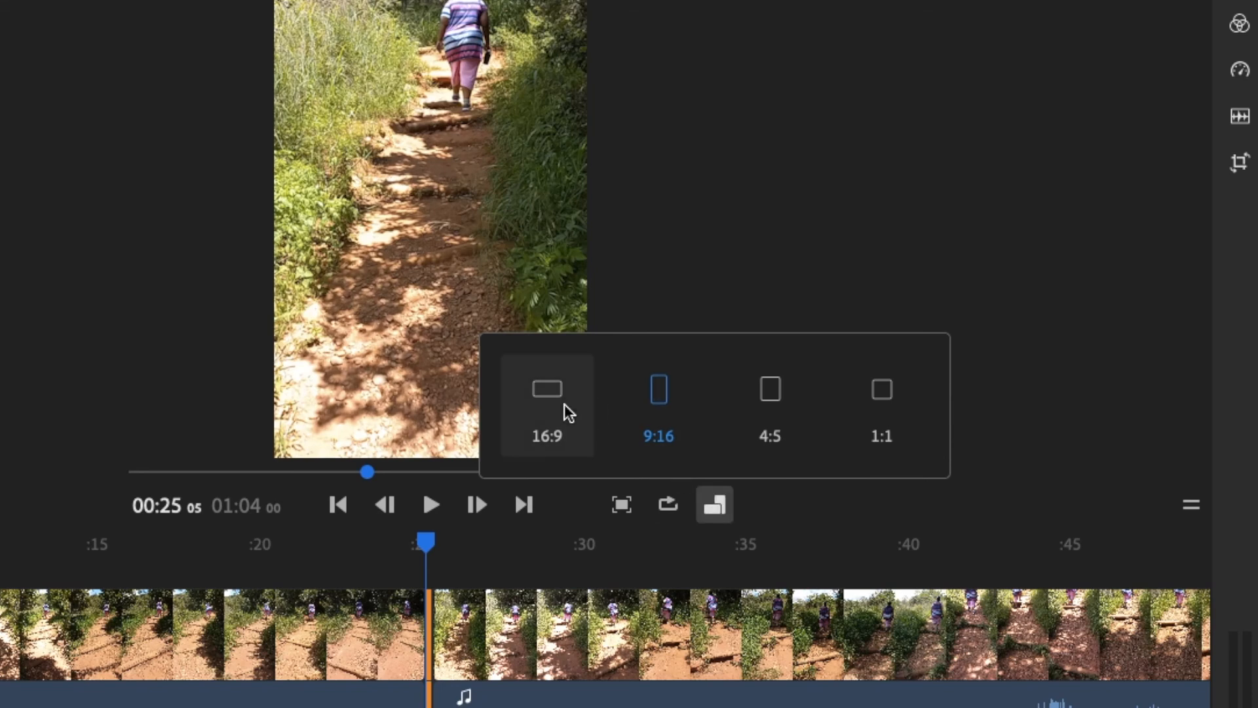
left_click(546, 398)
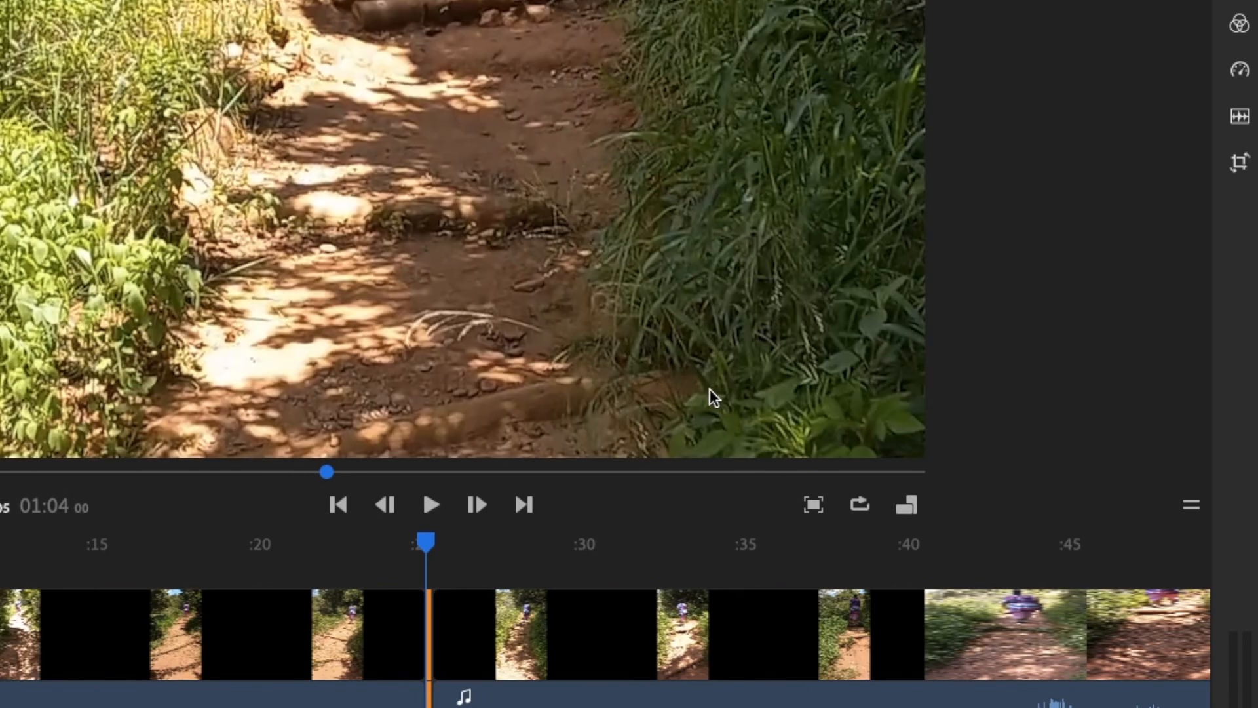
left_click(905, 504)
left_click(847, 391)
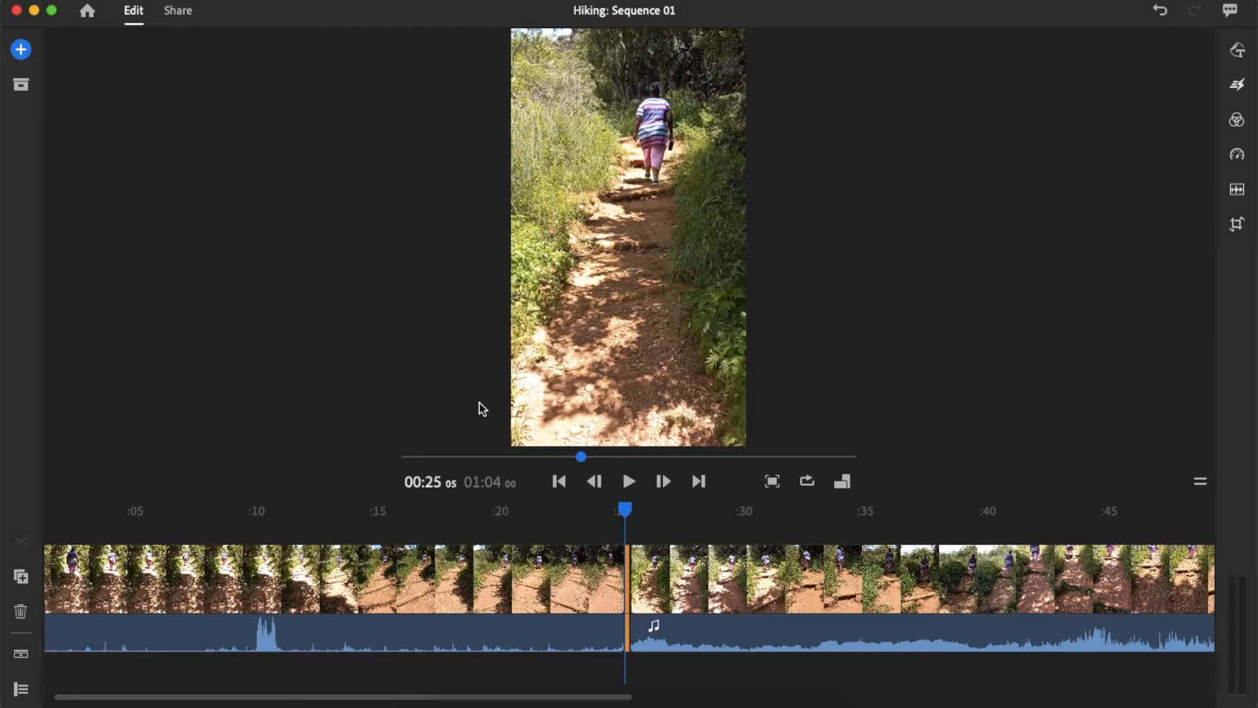